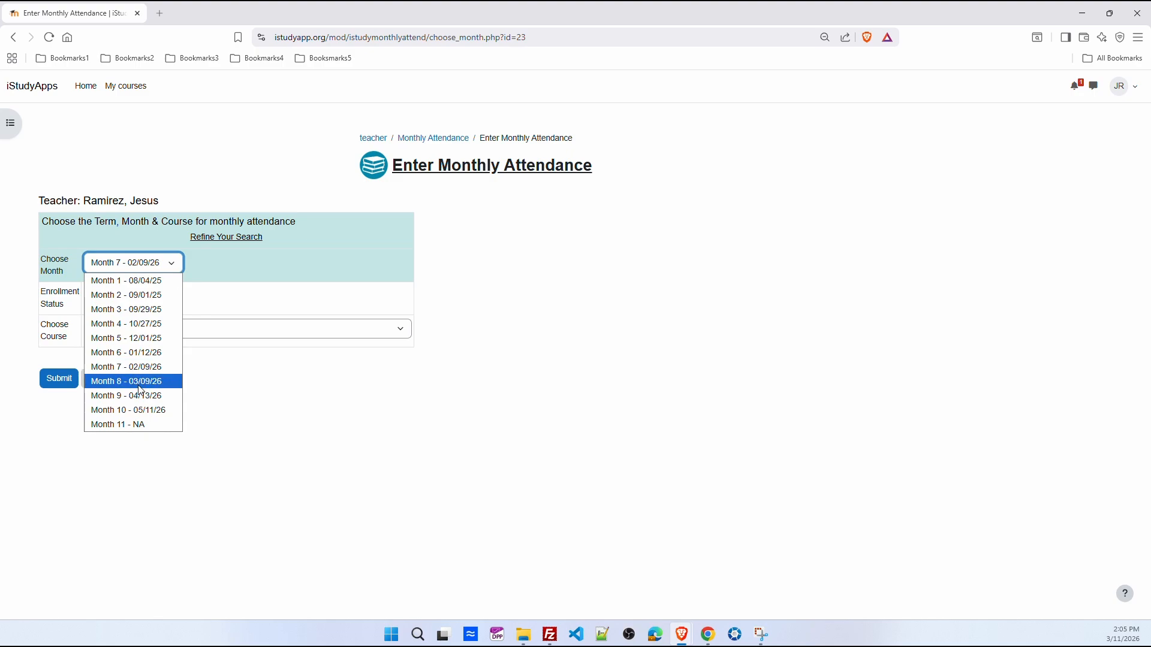
# Step: Open the attendance entry sheet for Month 8 - 03/09/26, with Active enrollment status and the Sociology course
pyautogui.click(138, 382)
pyautogui.click(132, 298)
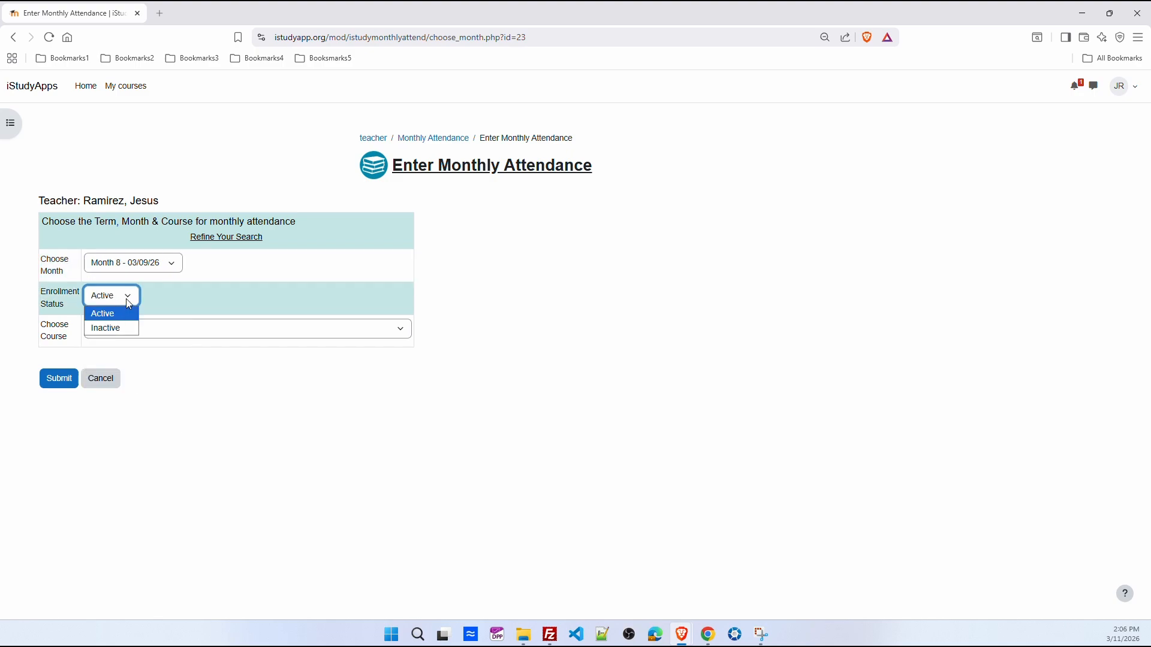
pyautogui.click(130, 304)
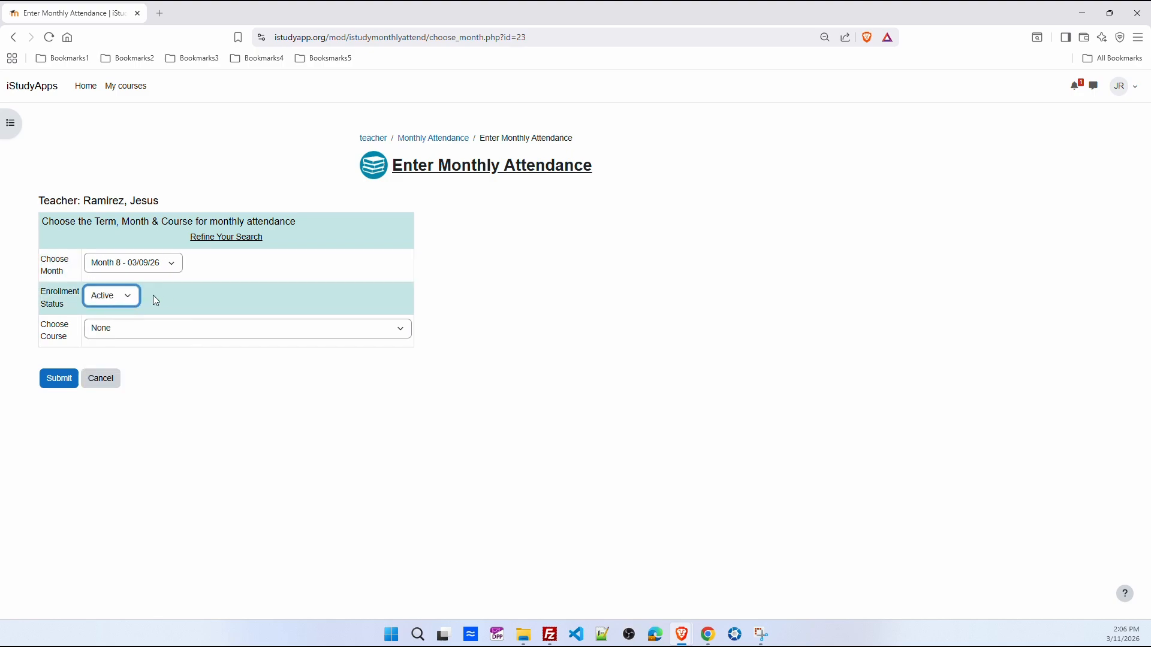
pyautogui.click(195, 334)
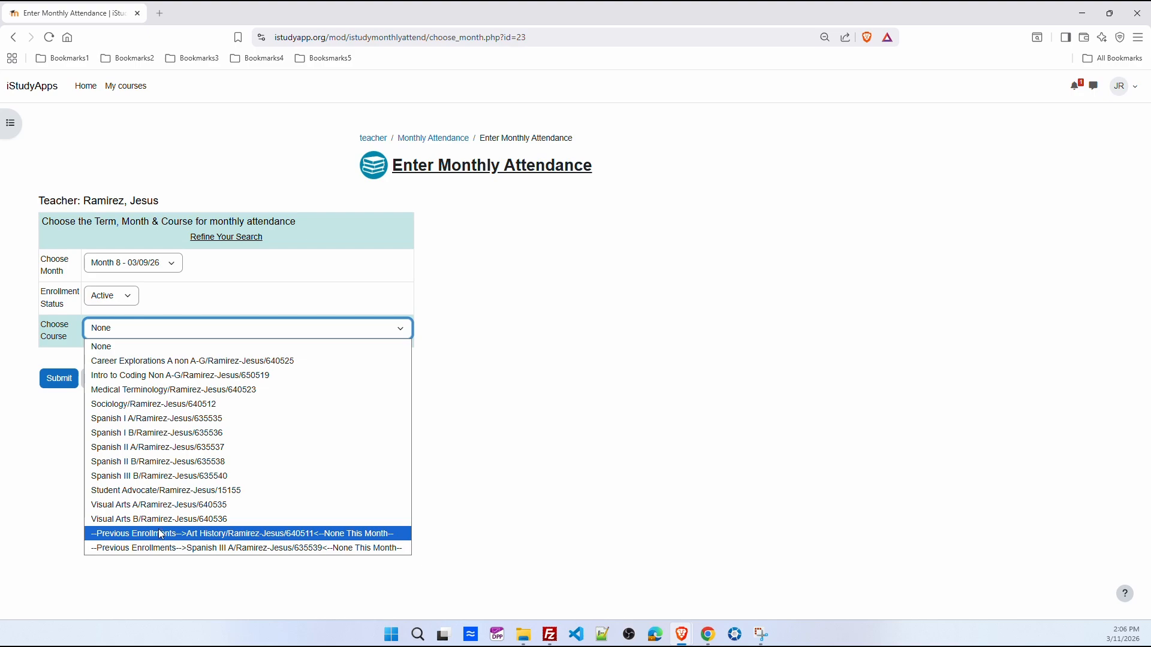
pyautogui.click(137, 404)
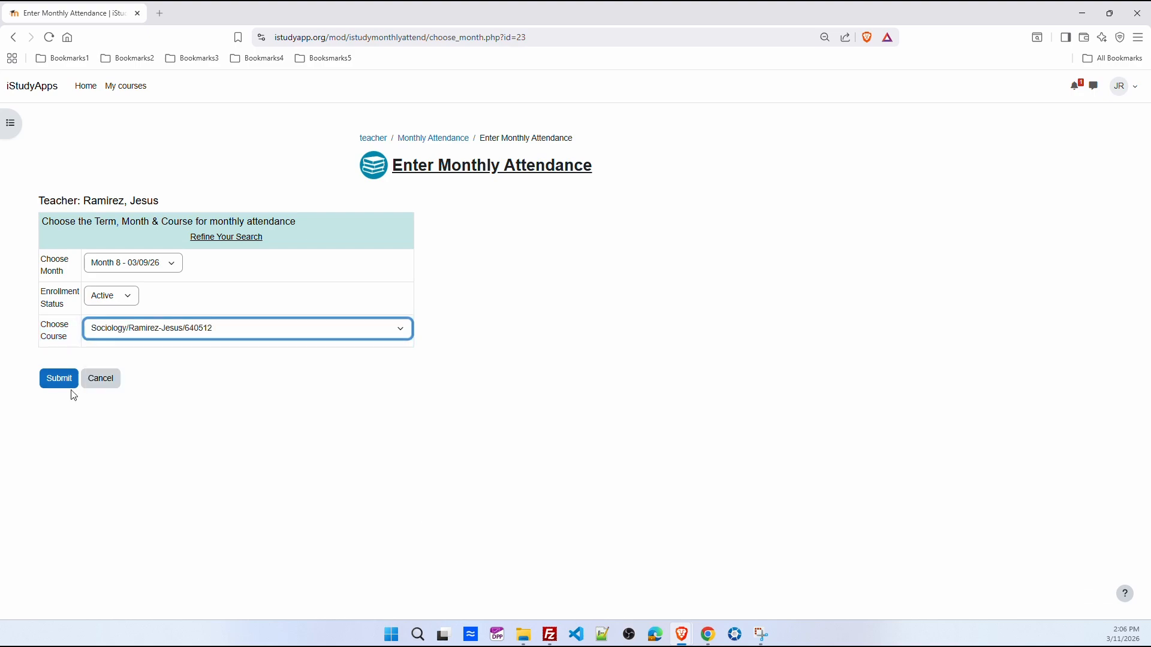
pyautogui.click(57, 381)
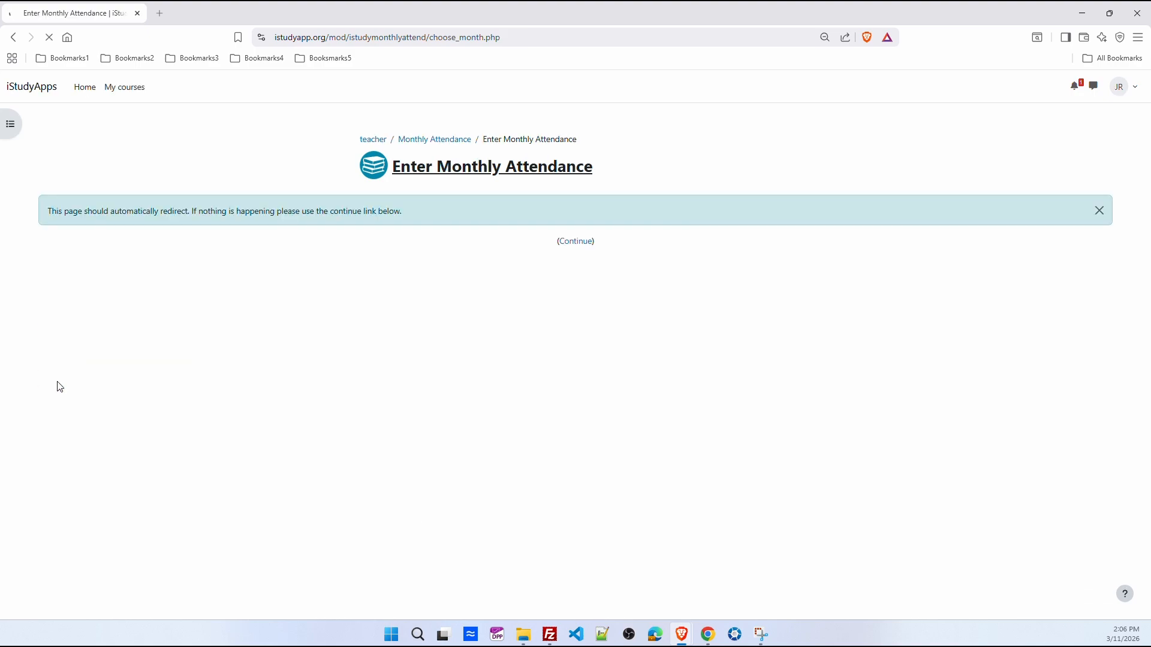
pyautogui.click(219, 433)
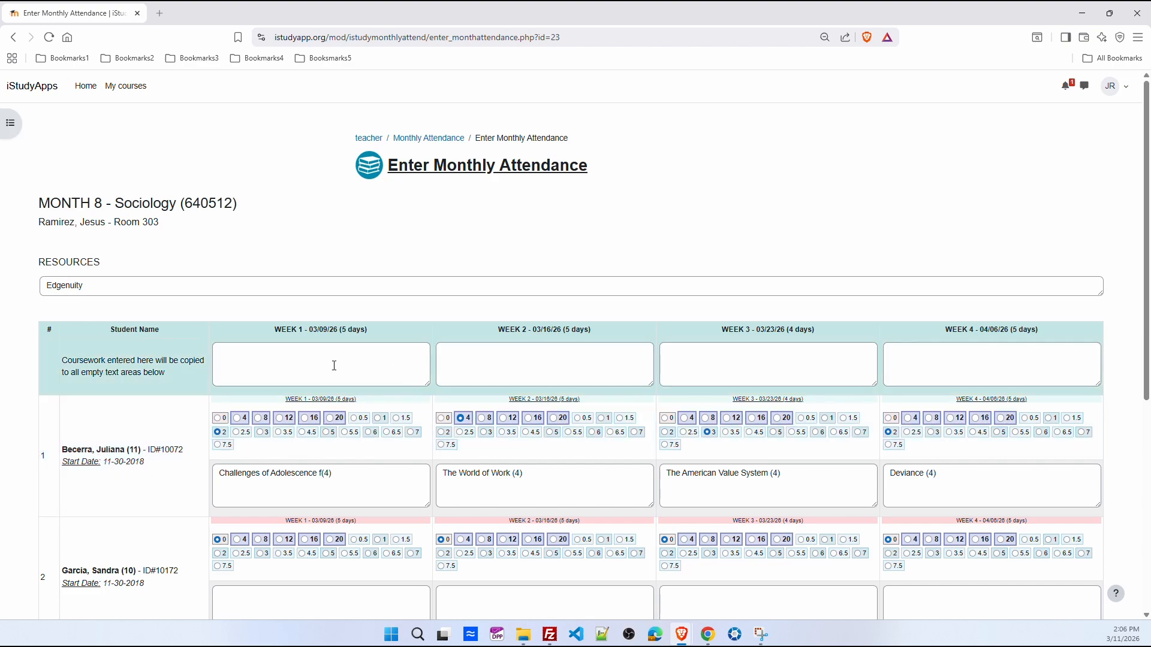
pyautogui.moveTo(132, 266); pyautogui.dragTo(32, 268)
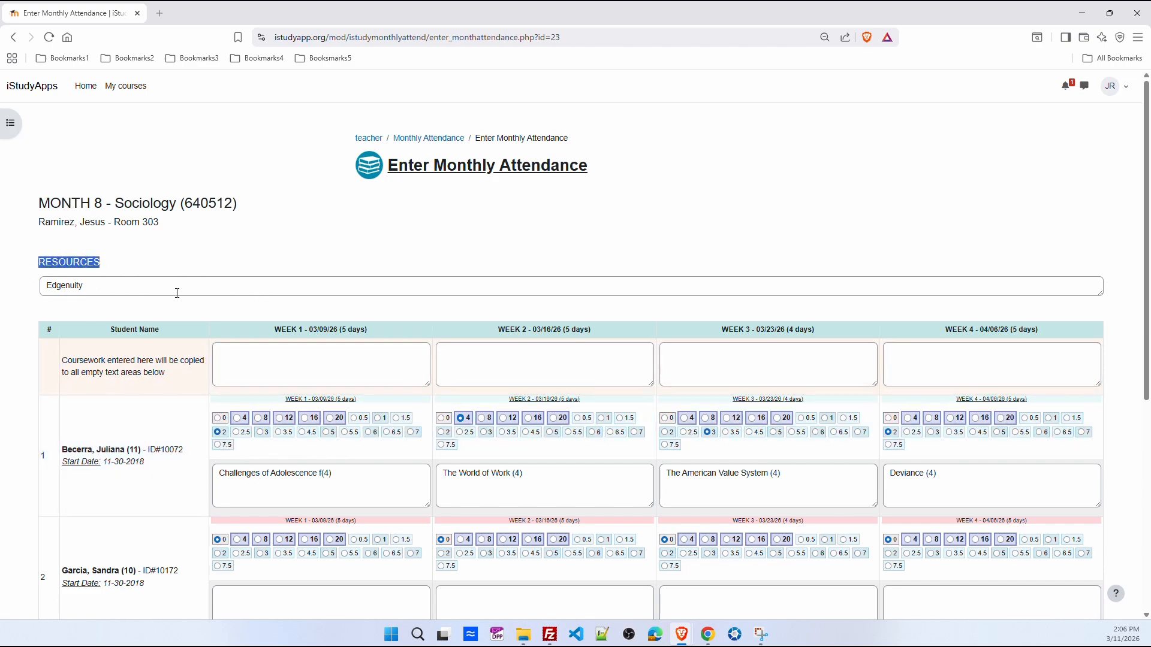
pyautogui.click(356, 374)
# Step: Correct the first student's Week 1 coursework to "Challenges of Adolescence (4)" and save the changes
pyautogui.scroll(-3, 384, 360)
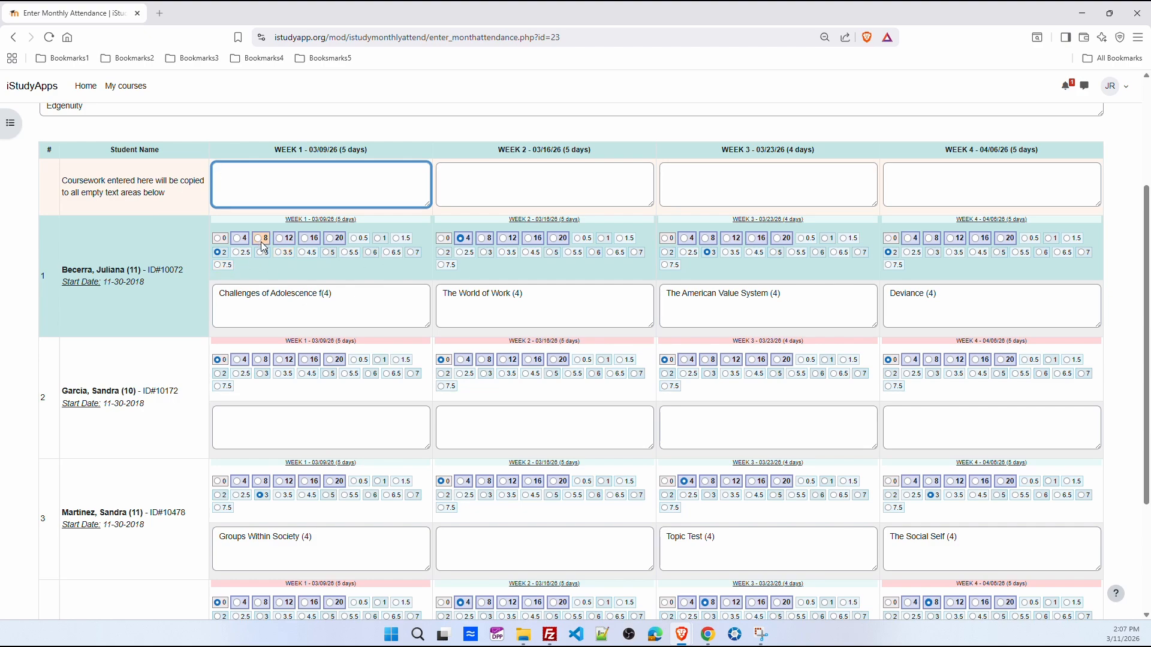
pyautogui.click(323, 297)
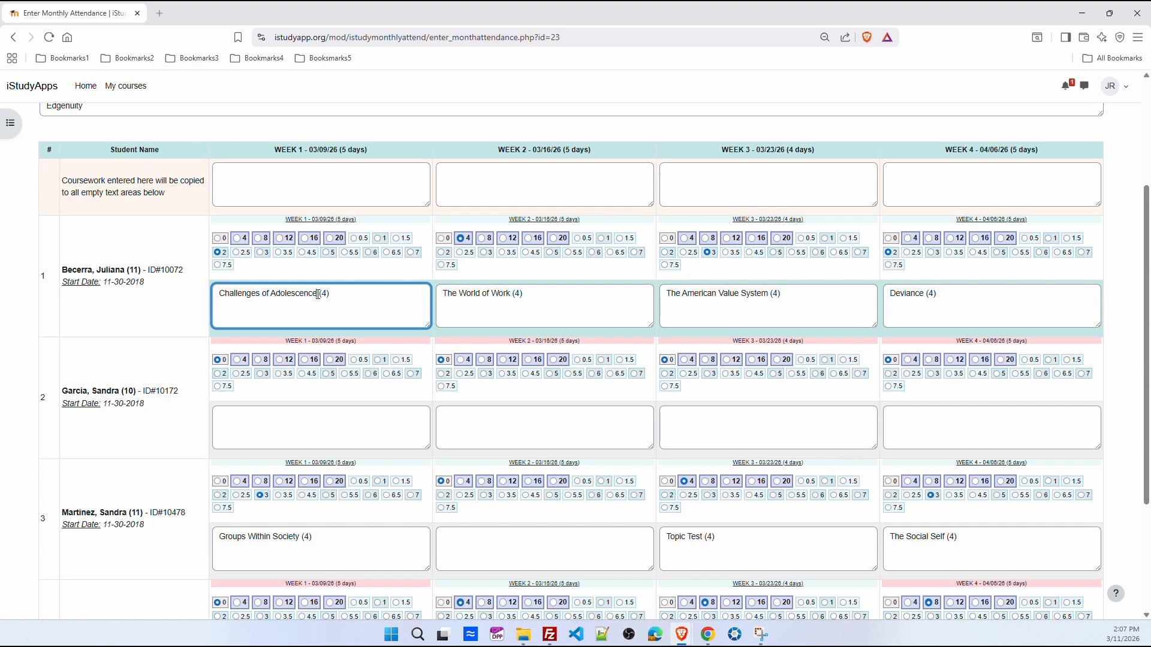
pyautogui.moveTo(318, 296); pyautogui.dragTo(342, 293)
pyautogui.scroll(-2, 349, 264)
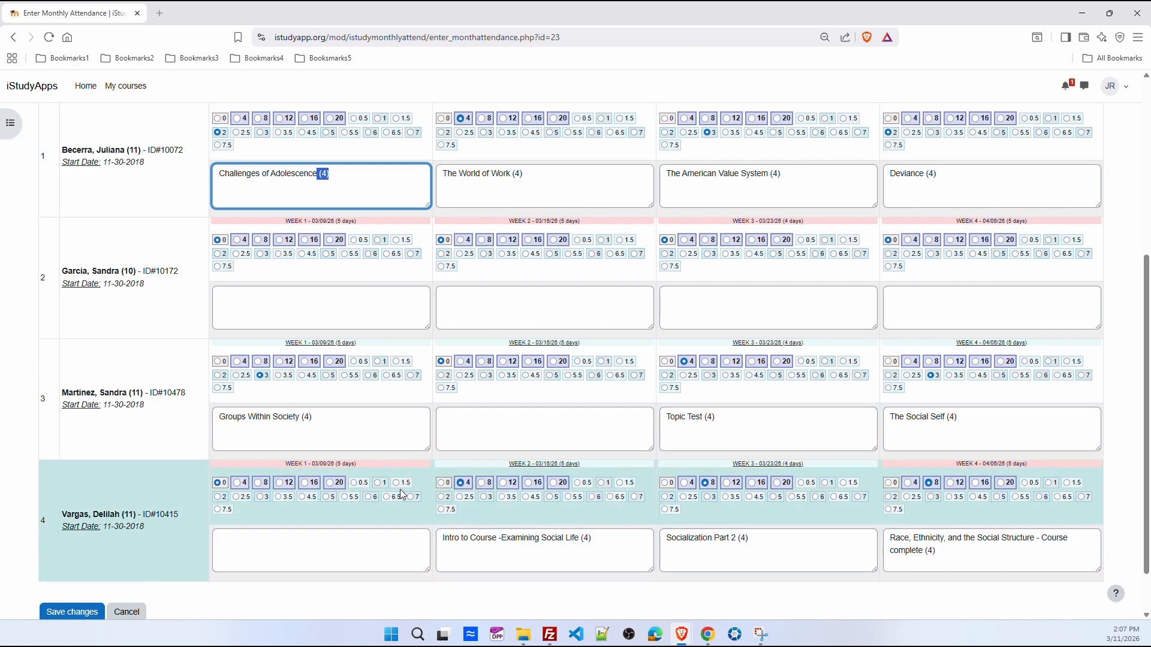
pyautogui.click(85, 622)
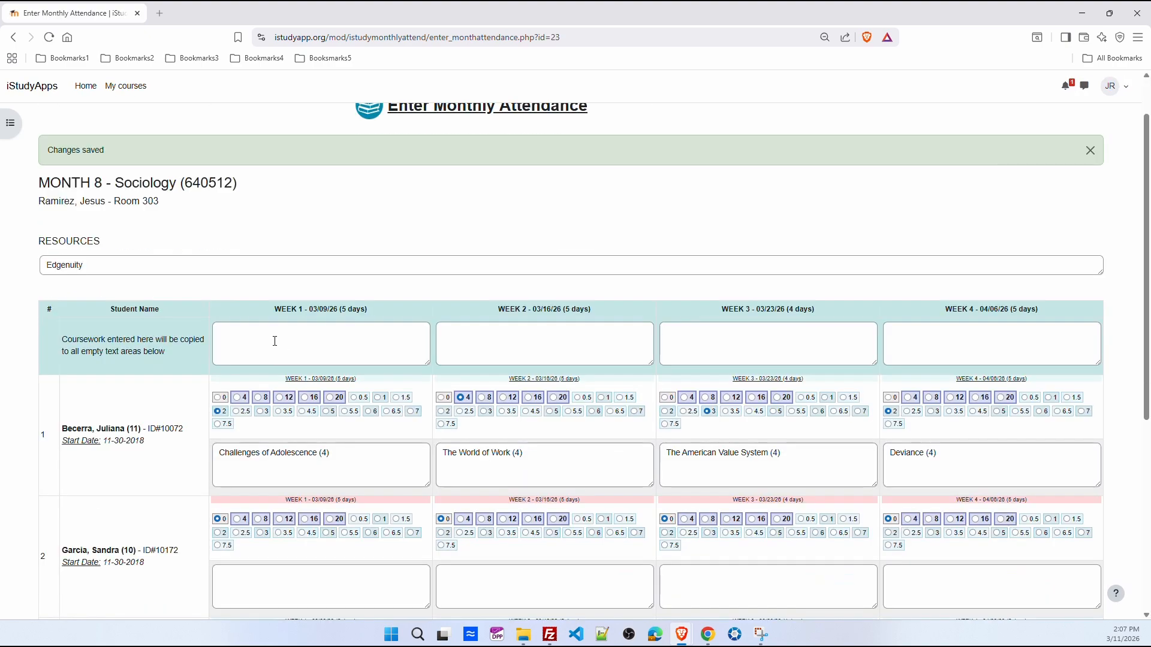
# Step: Fill the shared coursework row with TEST 1, TEST 2, TEST 3 and TEST 4 for Weeks 1 to 4, and save
pyautogui.write('T')
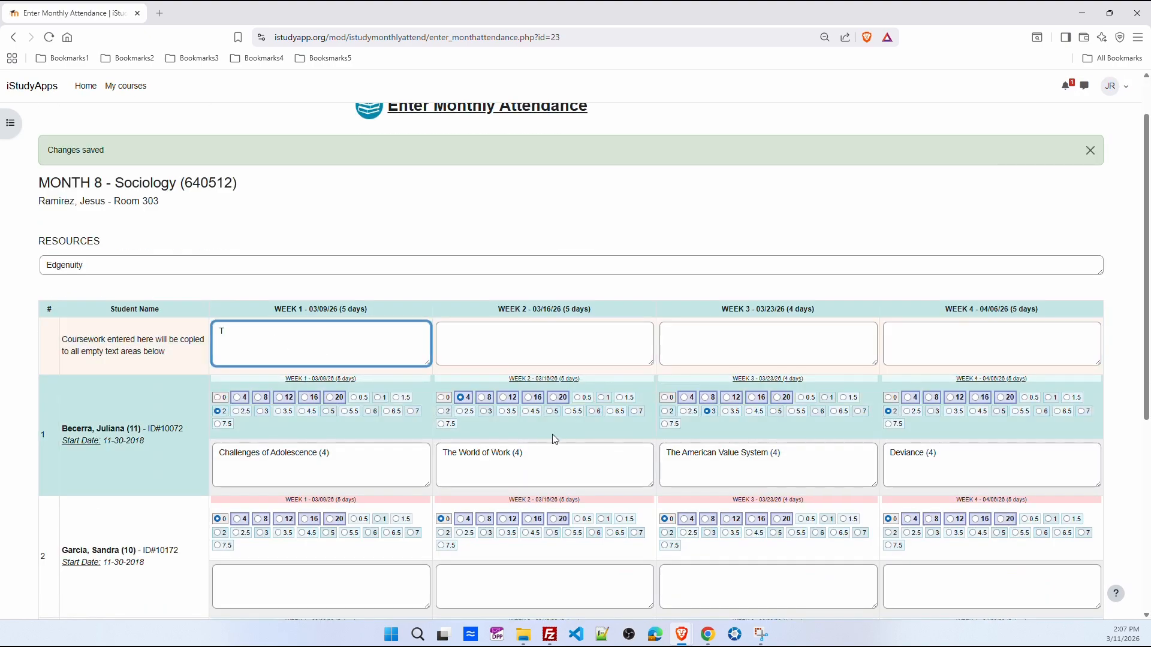
pyautogui.write('EST 1')
pyautogui.press('Tab')
pyautogui.write('TEST 2')
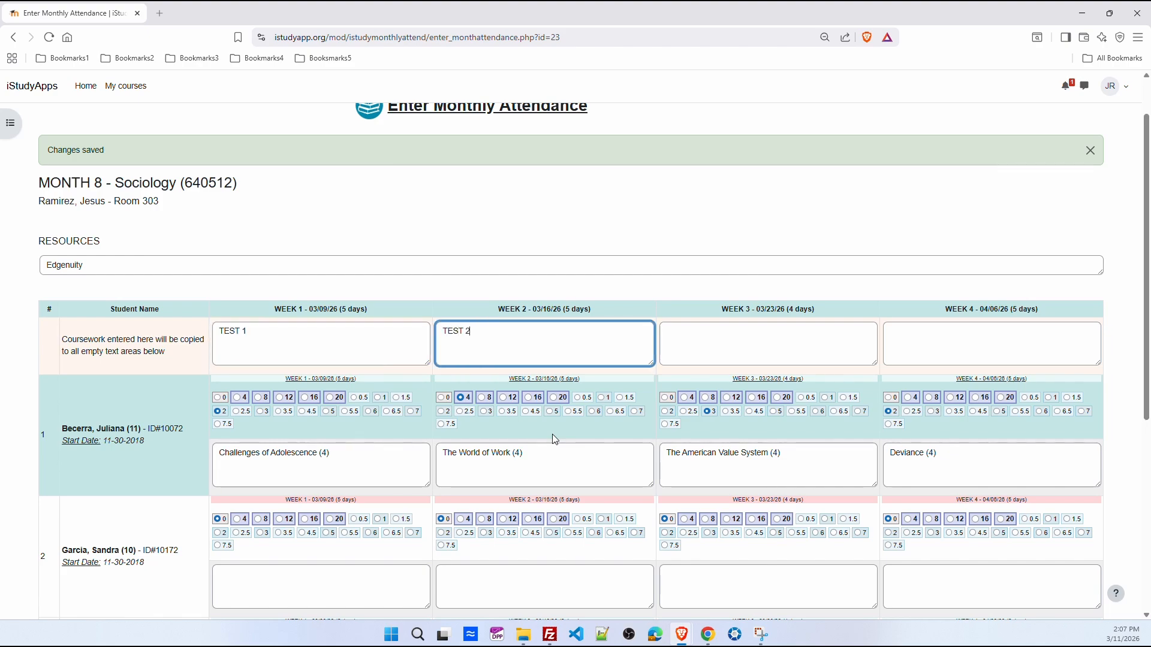
pyautogui.press('Tab')
pyautogui.write('TEST 3')
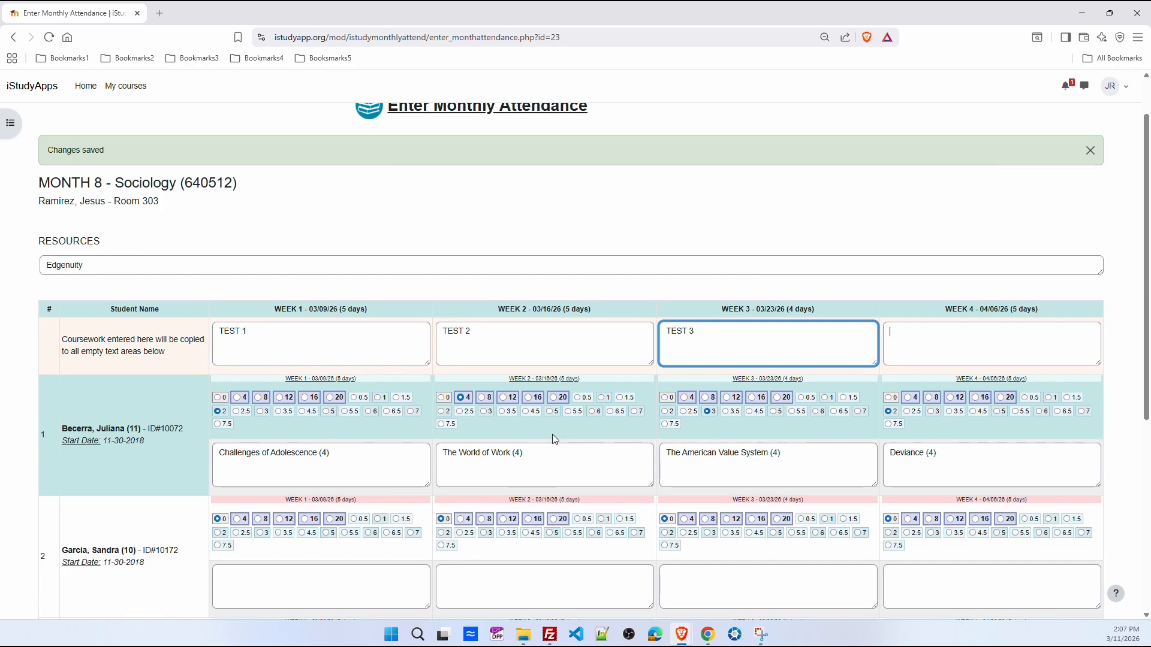
pyautogui.press('Tab')
pyautogui.write('TEST 4')
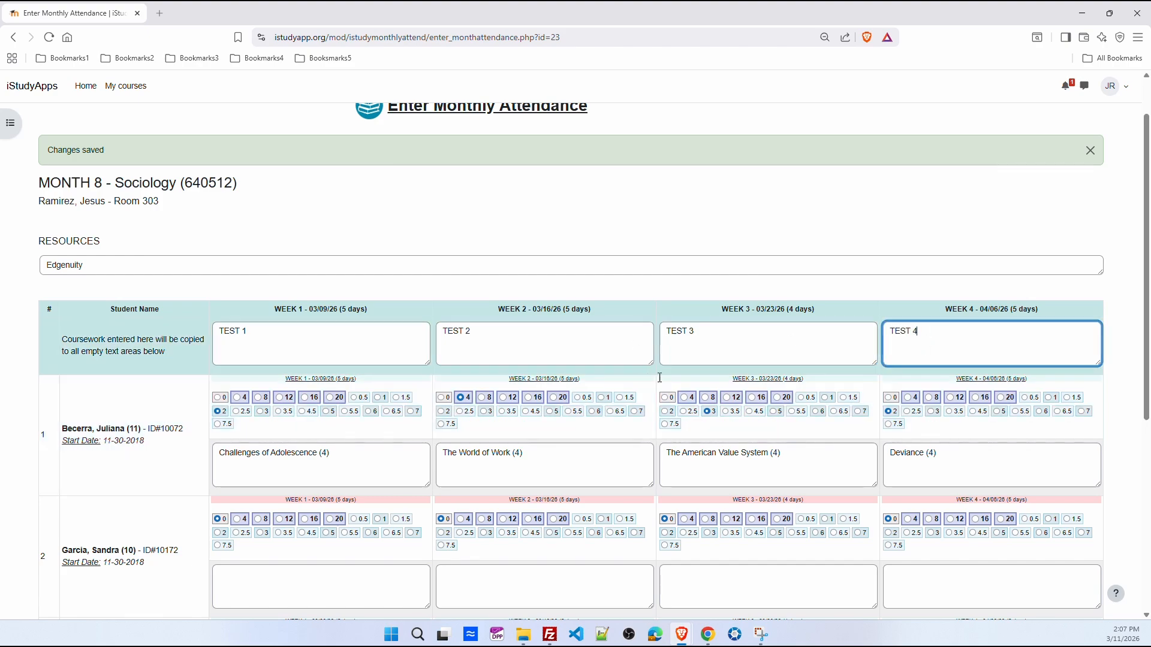
pyautogui.scroll(-4, 626, 341)
pyautogui.scroll(-1, 625, 341)
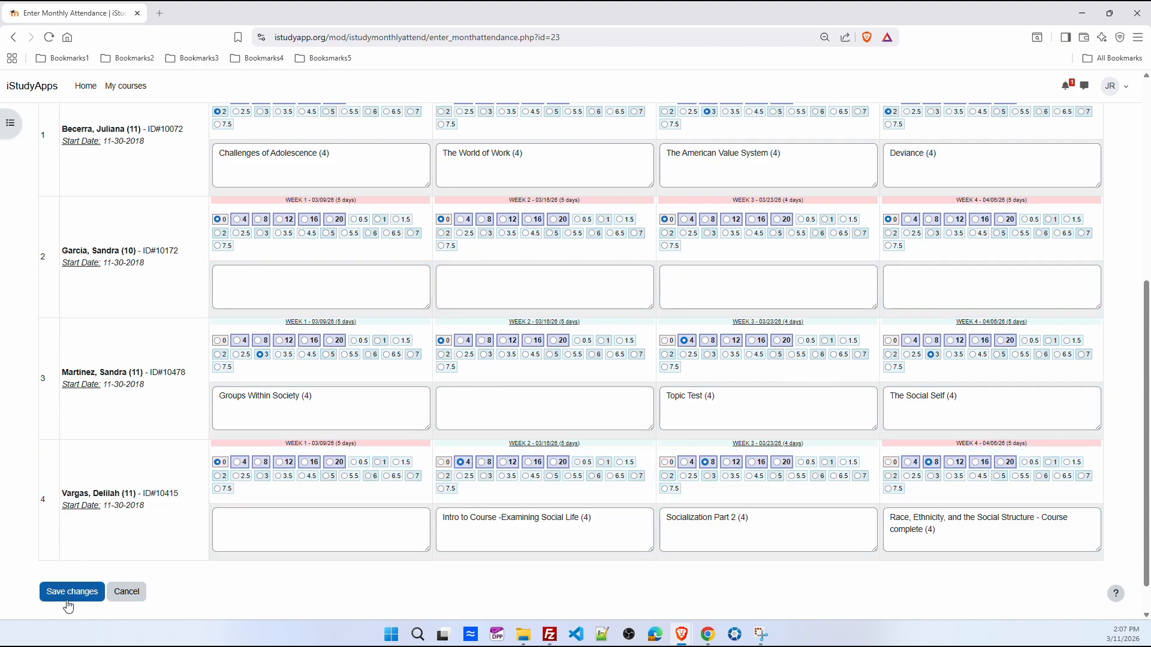
pyautogui.click(67, 600)
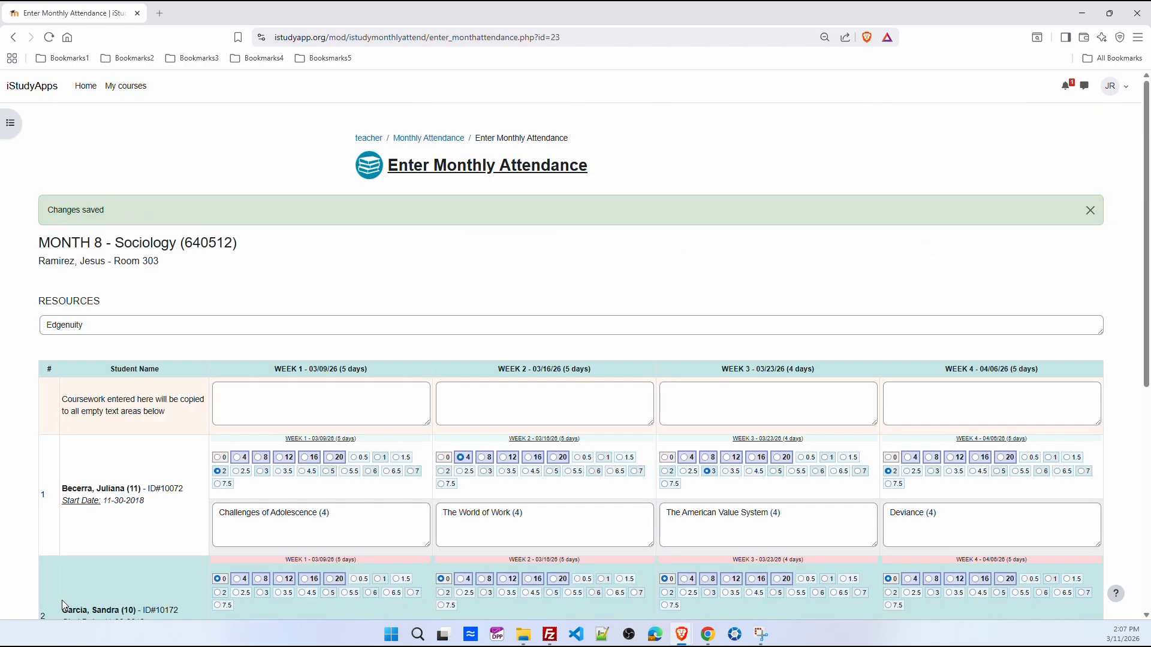
# Step: Clear the fourth student's TEST 1 coursework in Week 1 and the third student's TEST 2 coursework in Week 2
pyautogui.scroll(-3, 593, 384)
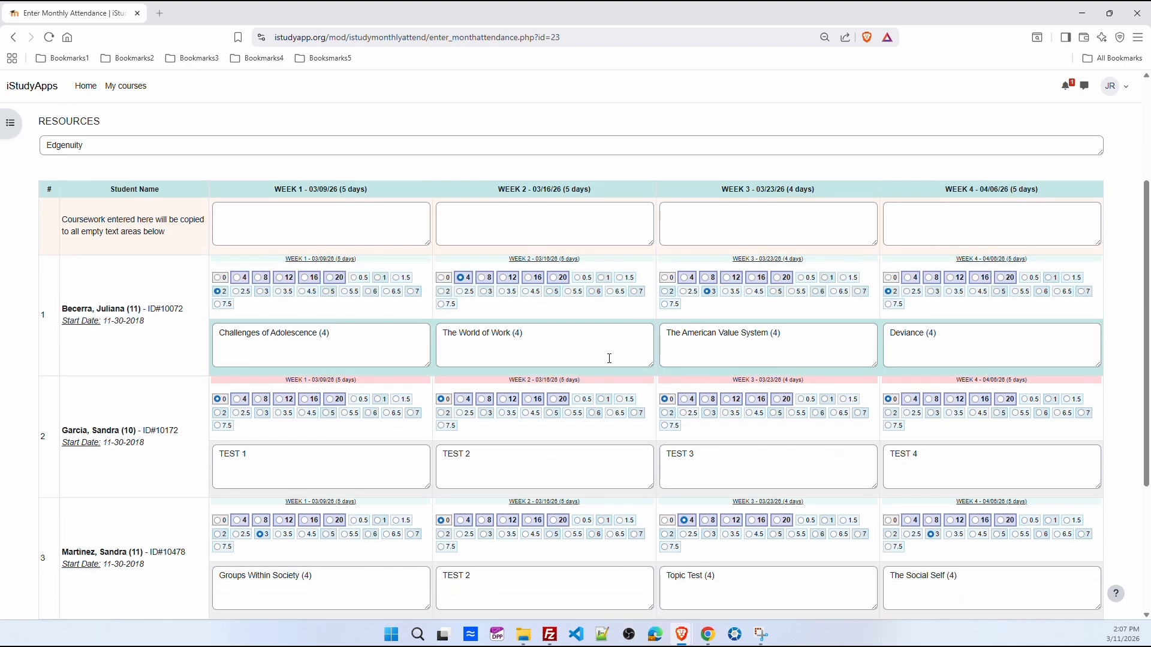
pyautogui.scroll(-4, 989, 458)
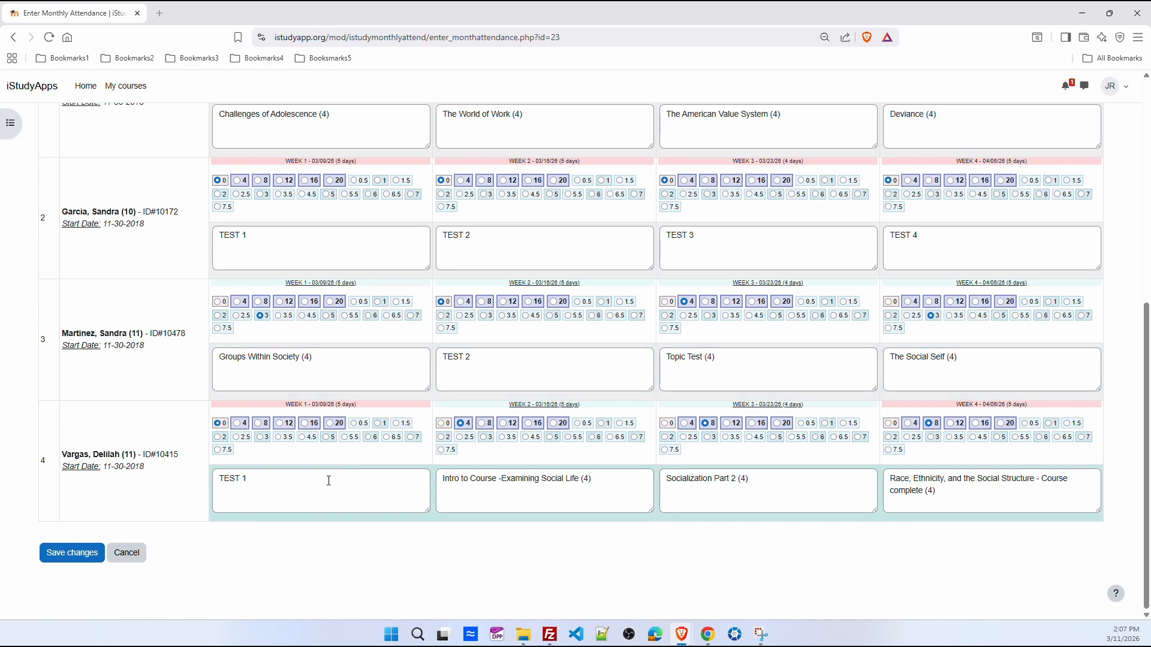
pyautogui.click(295, 486)
pyautogui.hotkey('ctrl', 'a')
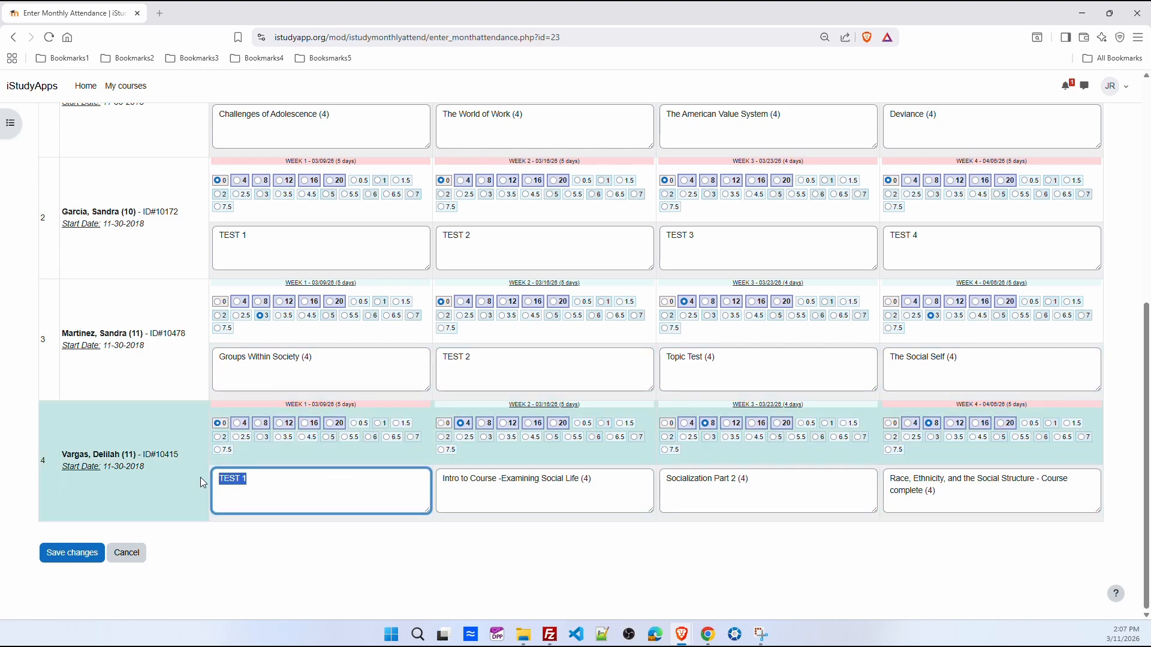
pyautogui.press('BackSpace')
pyautogui.click(497, 368)
pyautogui.hotkey('ctrl', 'a')
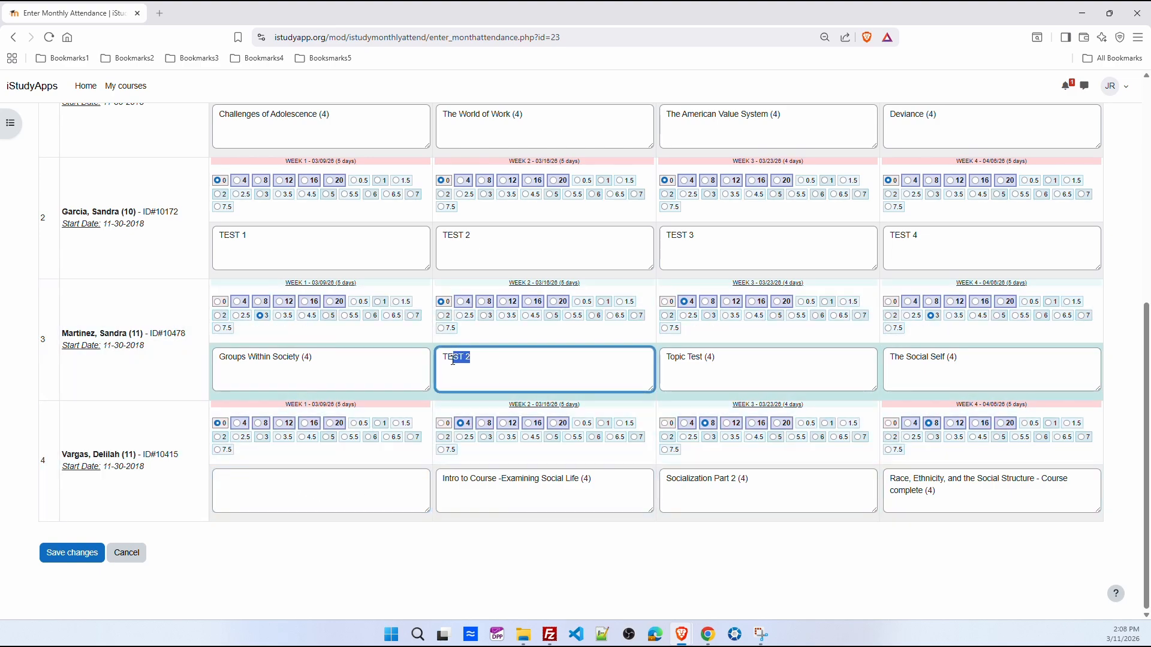
pyautogui.press('BackSpace')
# Step: Clear the second student's test coursework in all four weeks and save the attendance changes
pyautogui.click(220, 240)
pyautogui.hotkey('ctrl', 'a')
pyautogui.press('BackSpace')
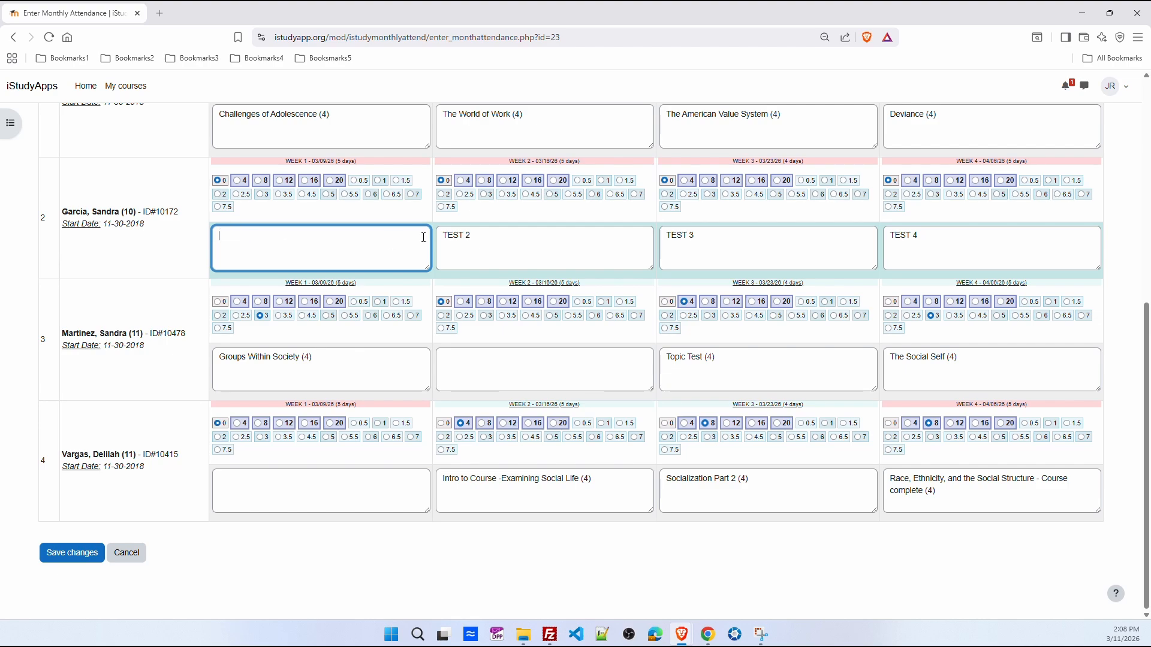
pyautogui.press('Tab')
pyautogui.hotkey('ctrl', 'a')
pyautogui.press('BackSpace')
pyautogui.click(748, 242)
pyautogui.hotkey('ctrl', 'a')
pyautogui.press('BackSpace')
pyautogui.press('Tab')
pyautogui.hotkey('ctrl', 'a')
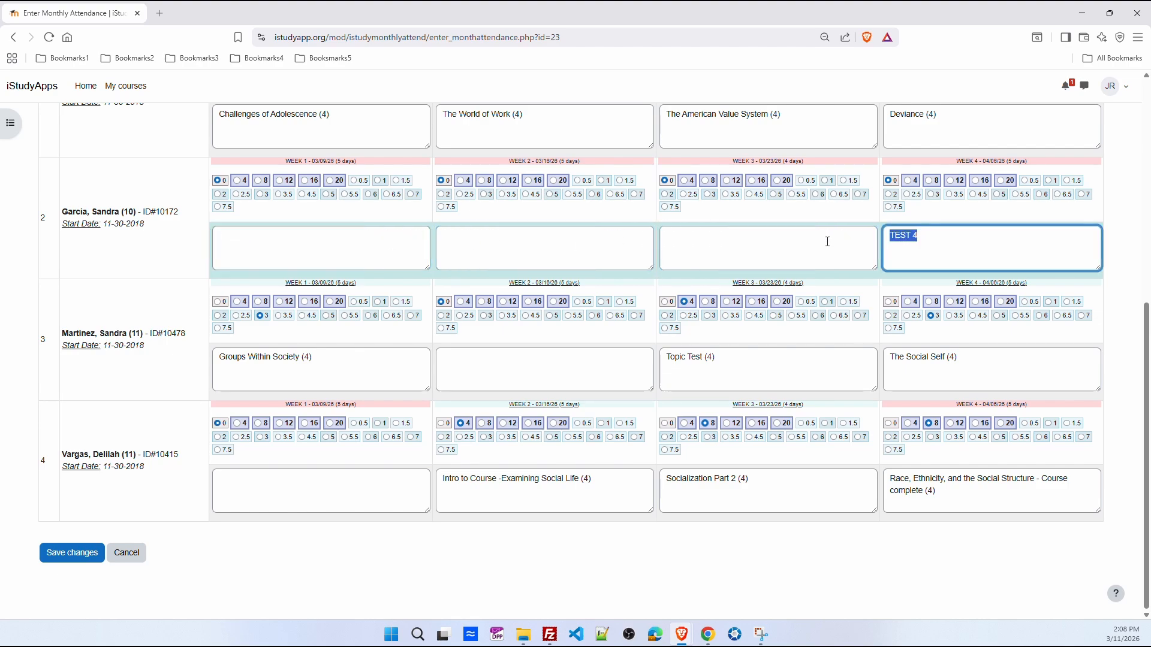
pyautogui.press('BackSpace')
pyautogui.click(71, 553)
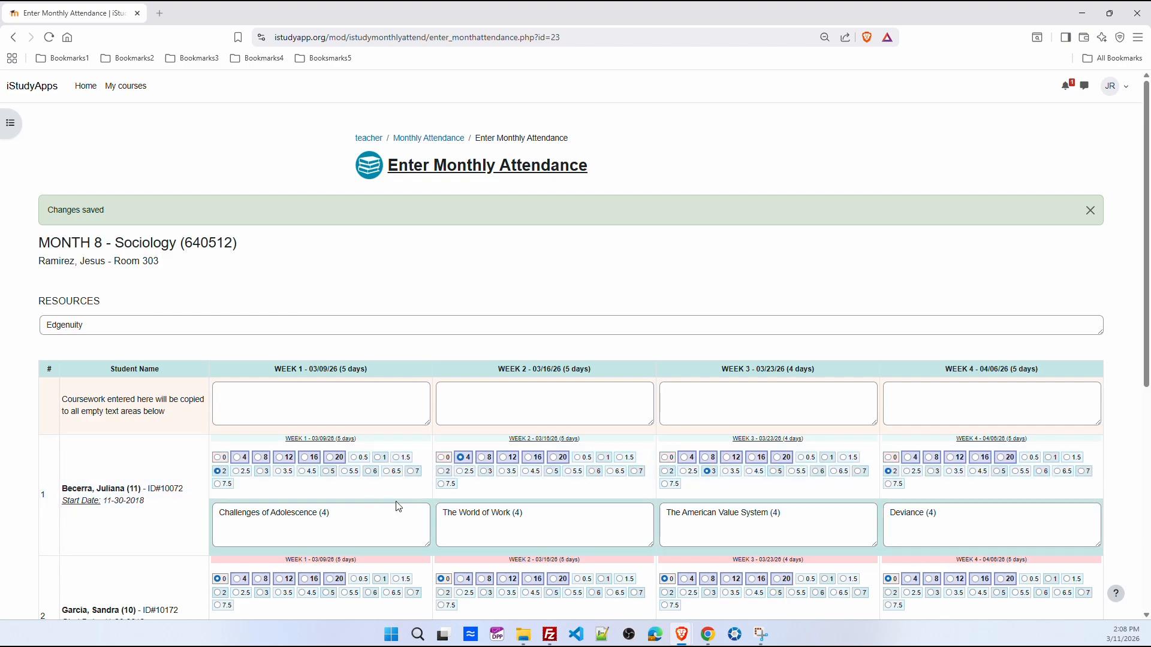
# Step: In Print Monthly Attendance, list all active students of the preselected advisor for the Month 8 Attendance Cards
pyautogui.click(428, 141)
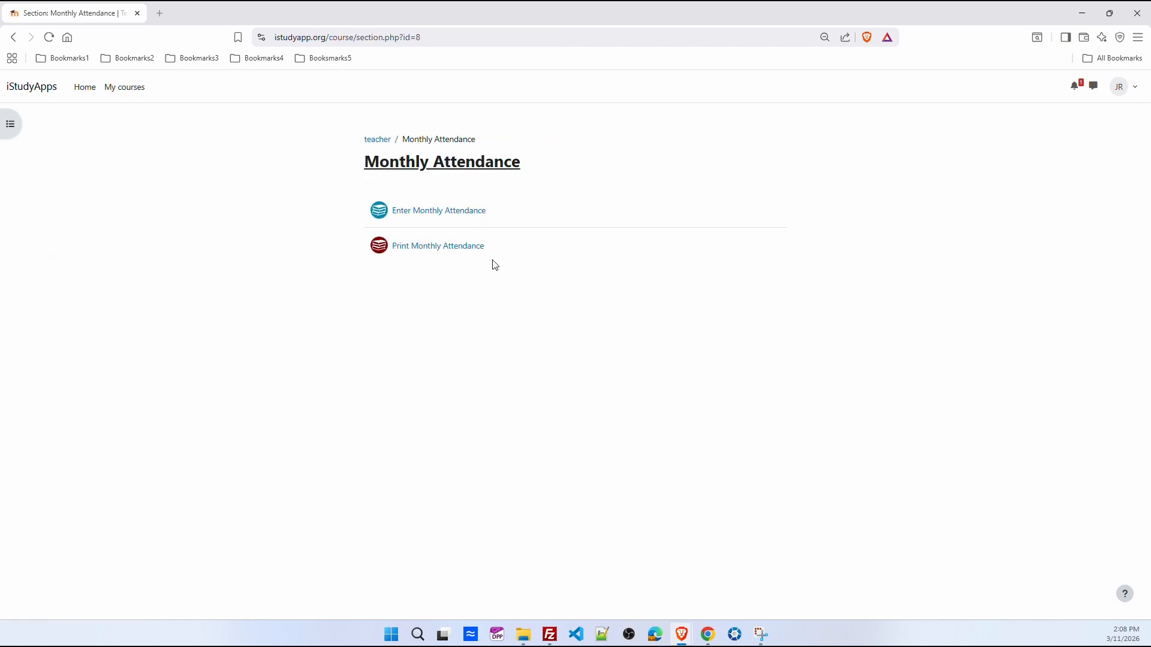
pyautogui.click(469, 246)
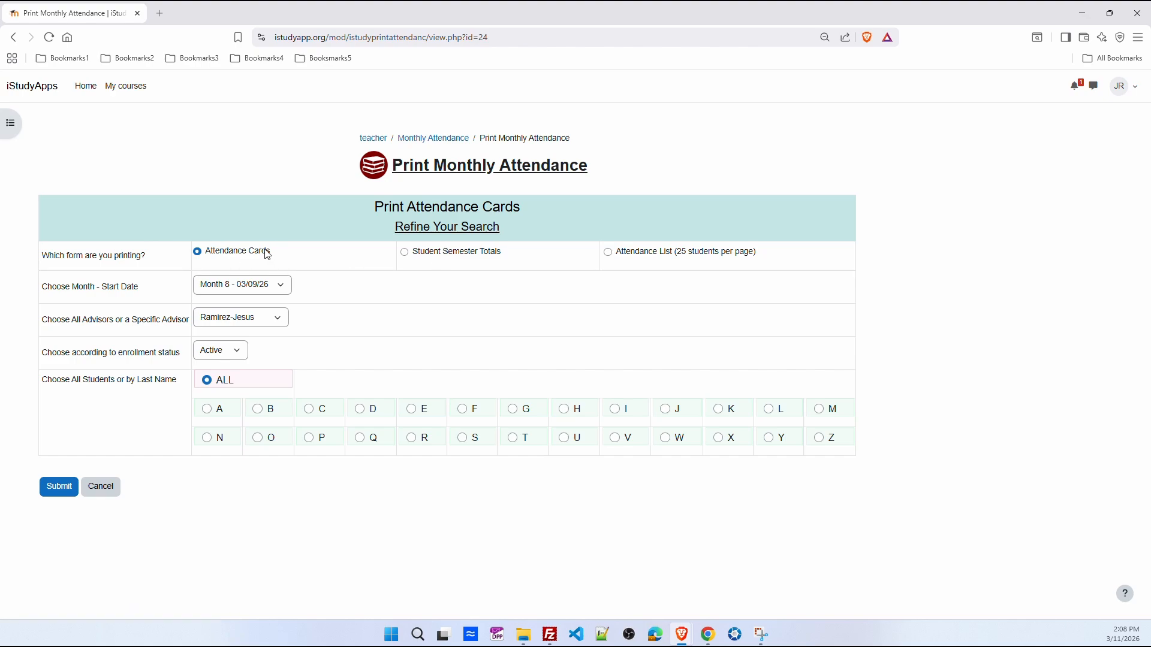
pyautogui.click(280, 322)
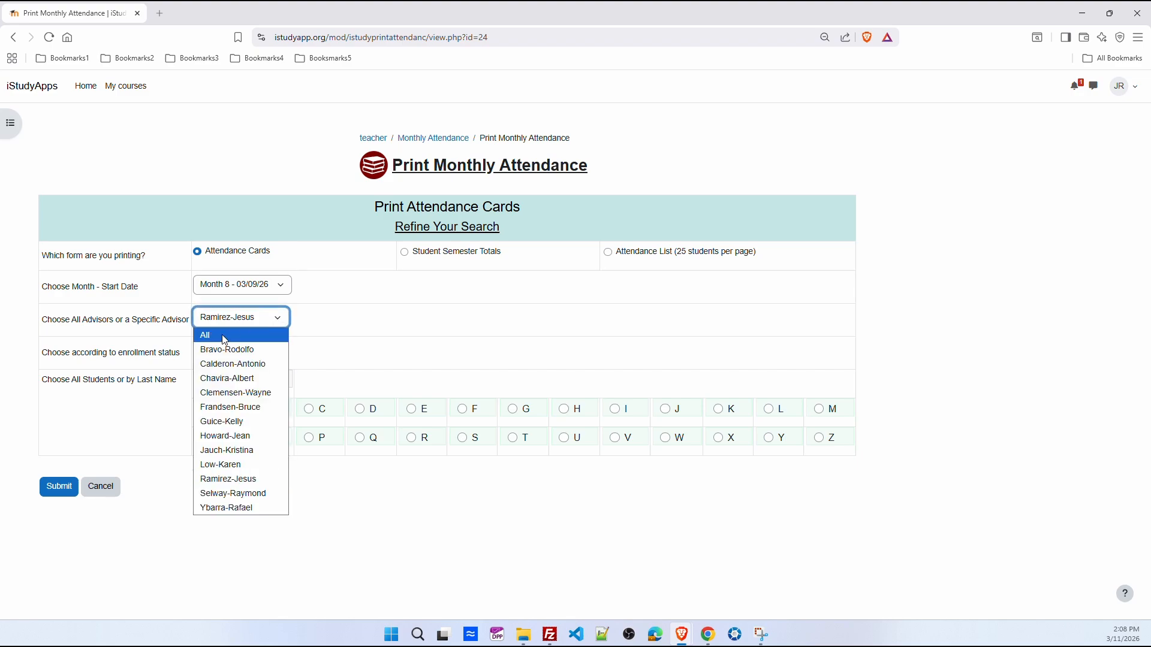
pyautogui.click(282, 322)
pyautogui.click(240, 357)
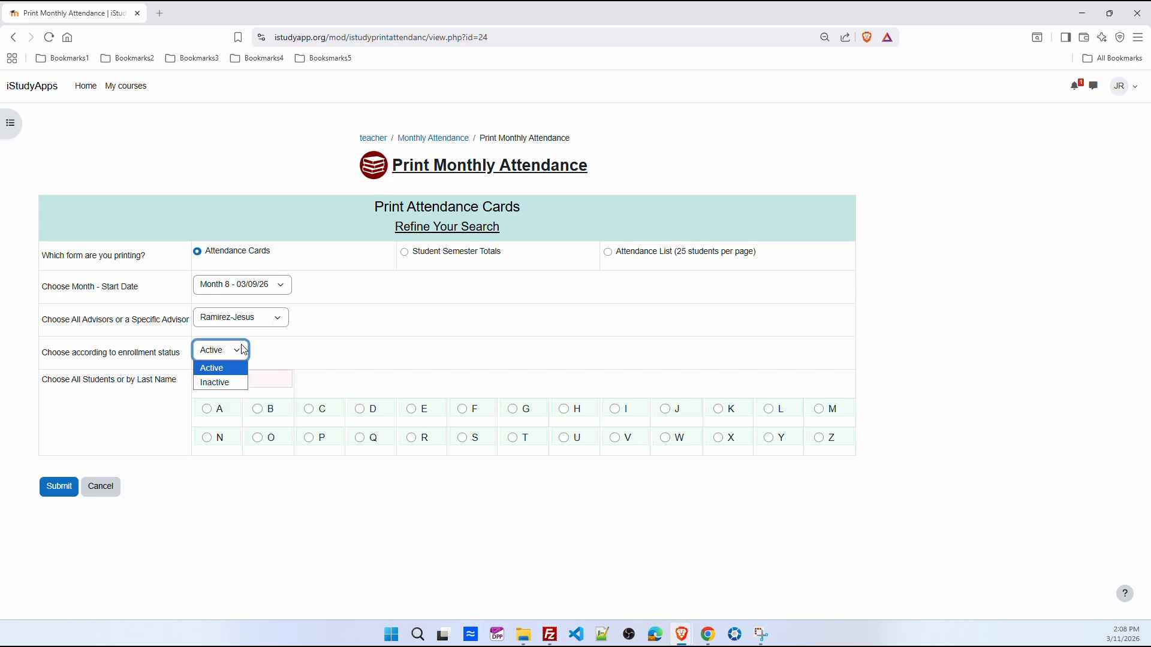
pyautogui.click(241, 358)
pyautogui.click(66, 483)
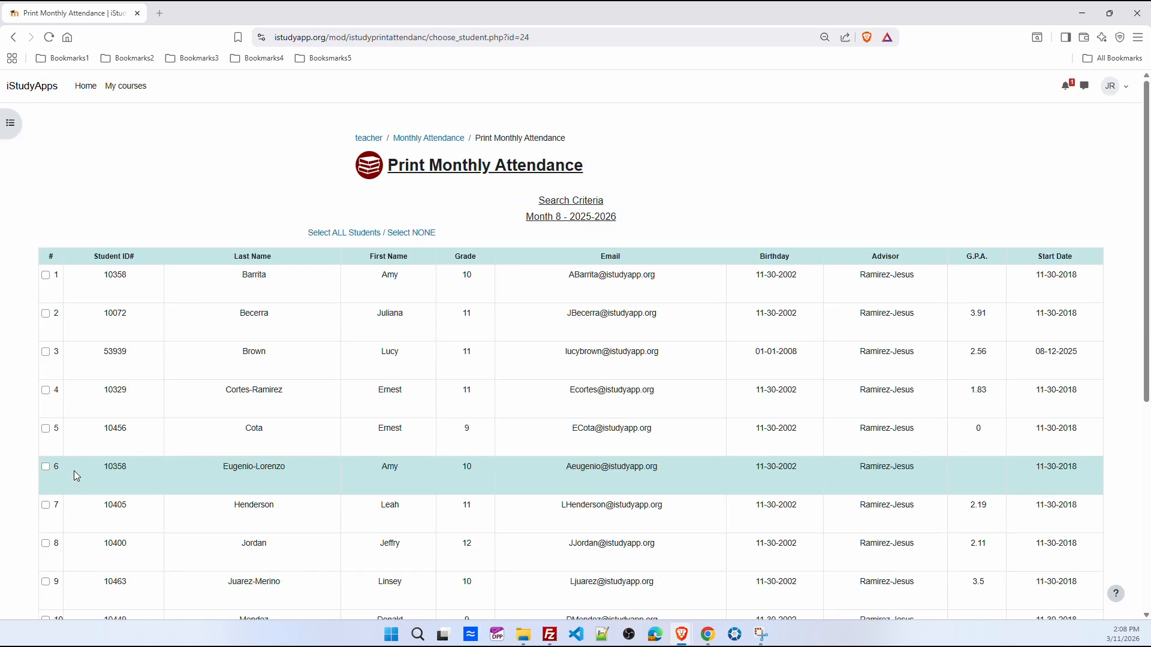
# Step: Select all listed students and generate their attendance cards
pyautogui.click(363, 232)
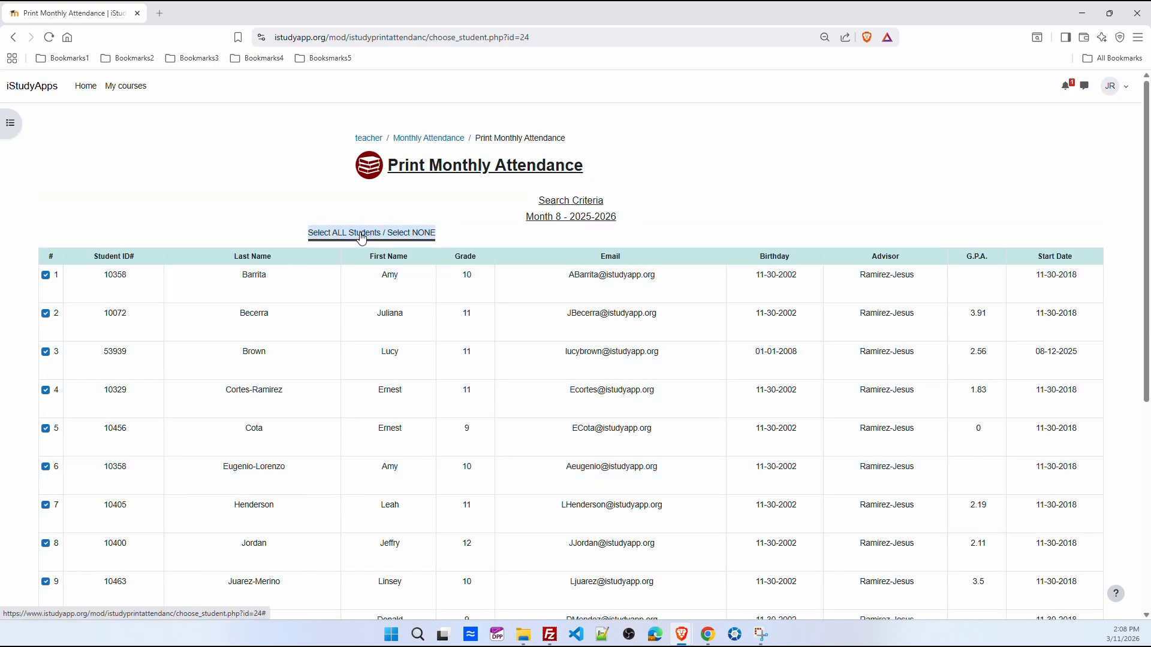
pyautogui.scroll(-5, 382, 413)
pyautogui.click(335, 552)
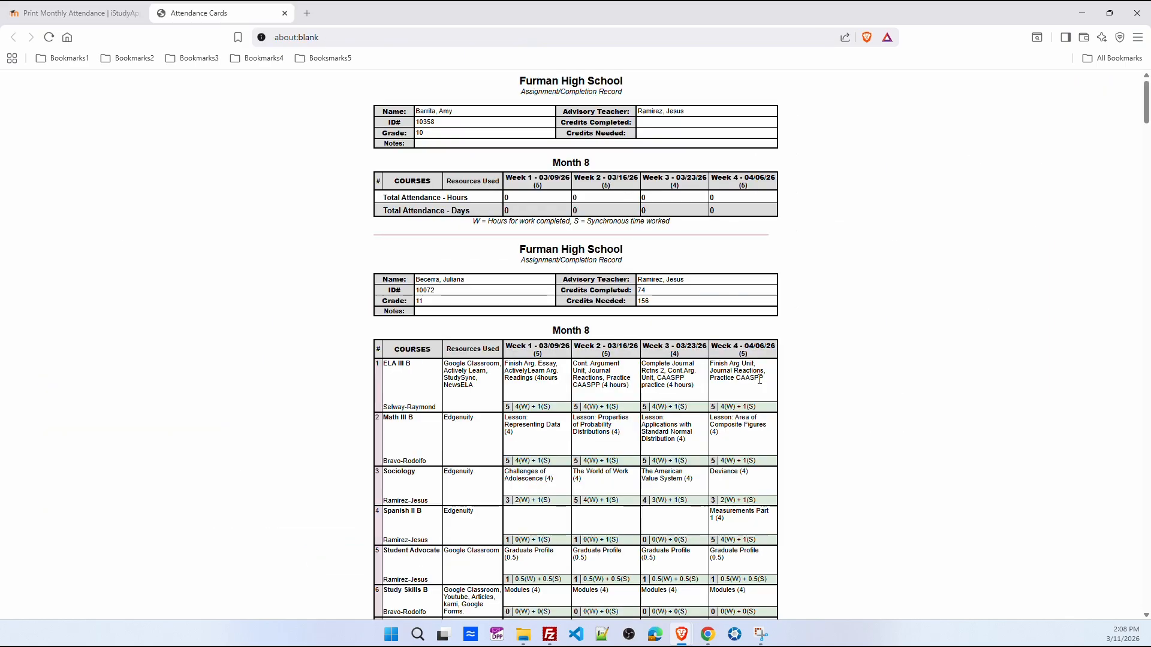
# Step: Look through the generated attendance cards and review them in the print preview
pyautogui.scroll(-4, 890, 382)
pyautogui.scroll(-20, 890, 382)
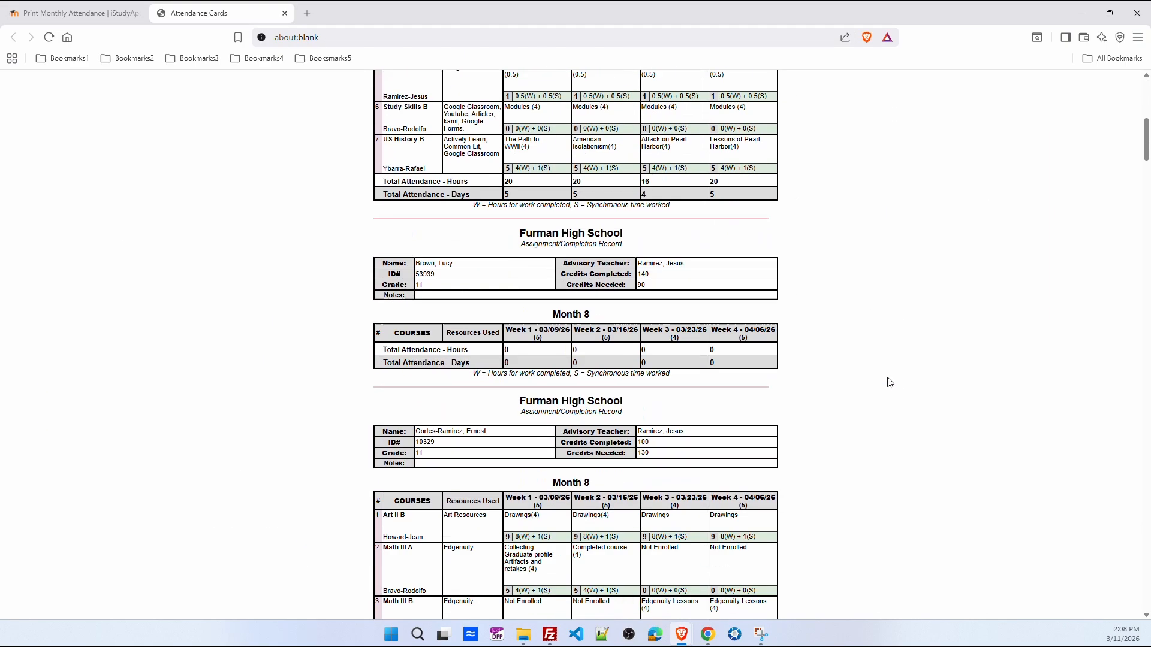
pyautogui.scroll(20, 880, 386)
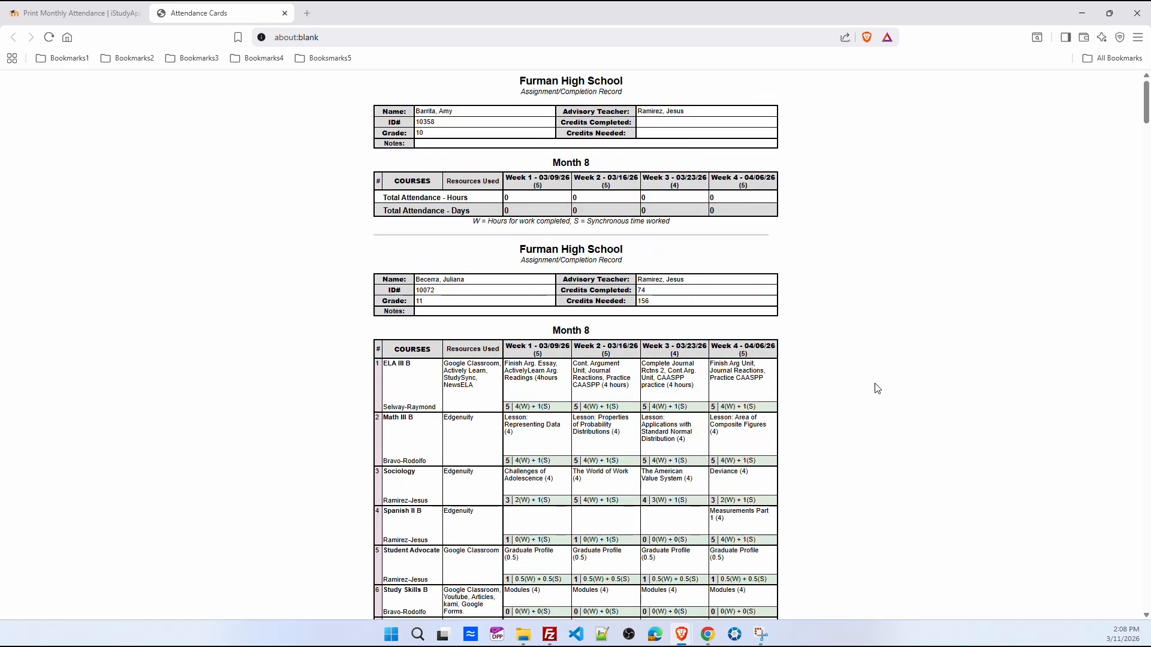
pyautogui.hotkey('ctrl', 'p')
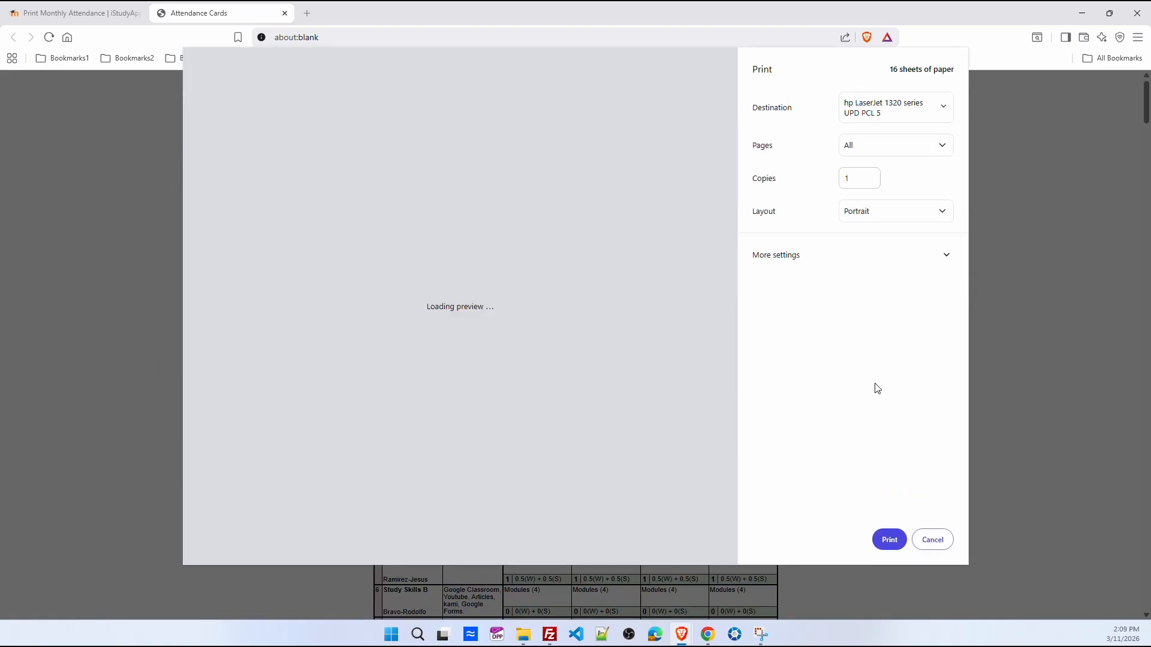
pyautogui.scroll(-8, 539, 393)
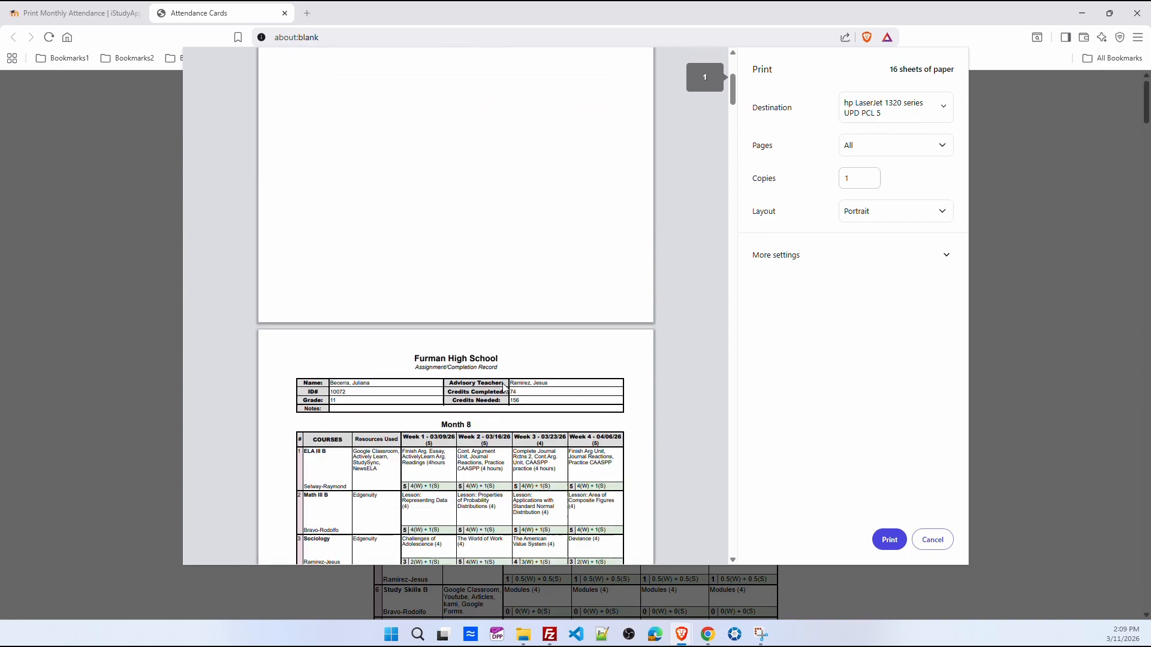
# Step: Page through the remaining students' cards in the print preview, cancel printing and close the attendance cards
pyautogui.scroll(-3, 503, 388)
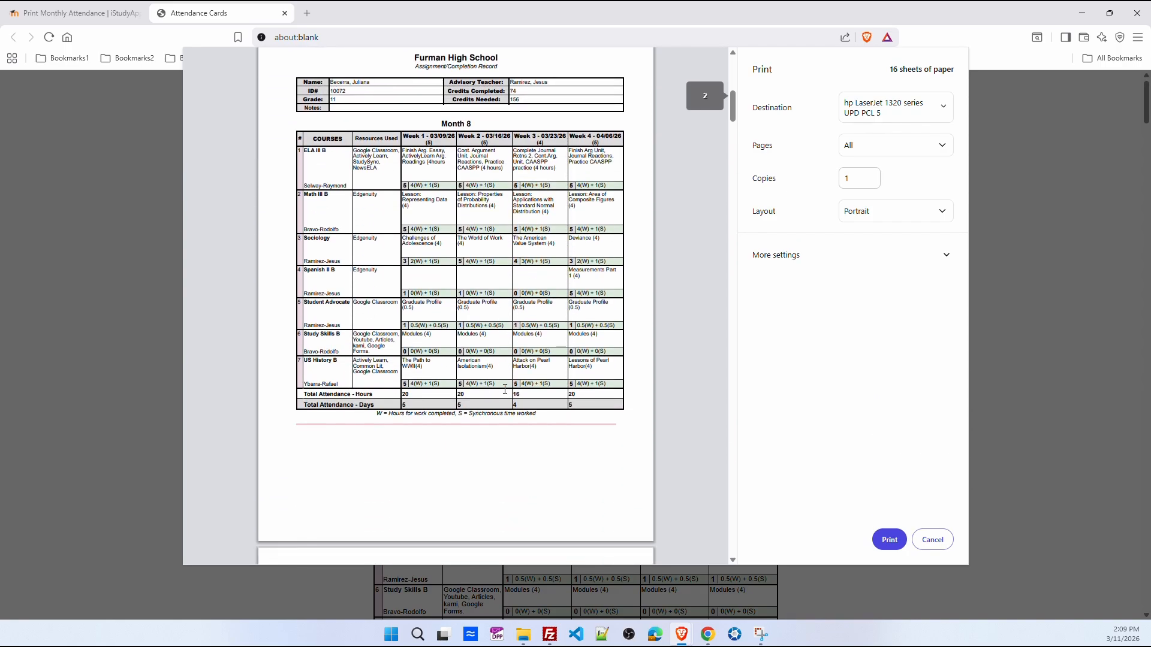
pyautogui.scroll(-20, 508, 392)
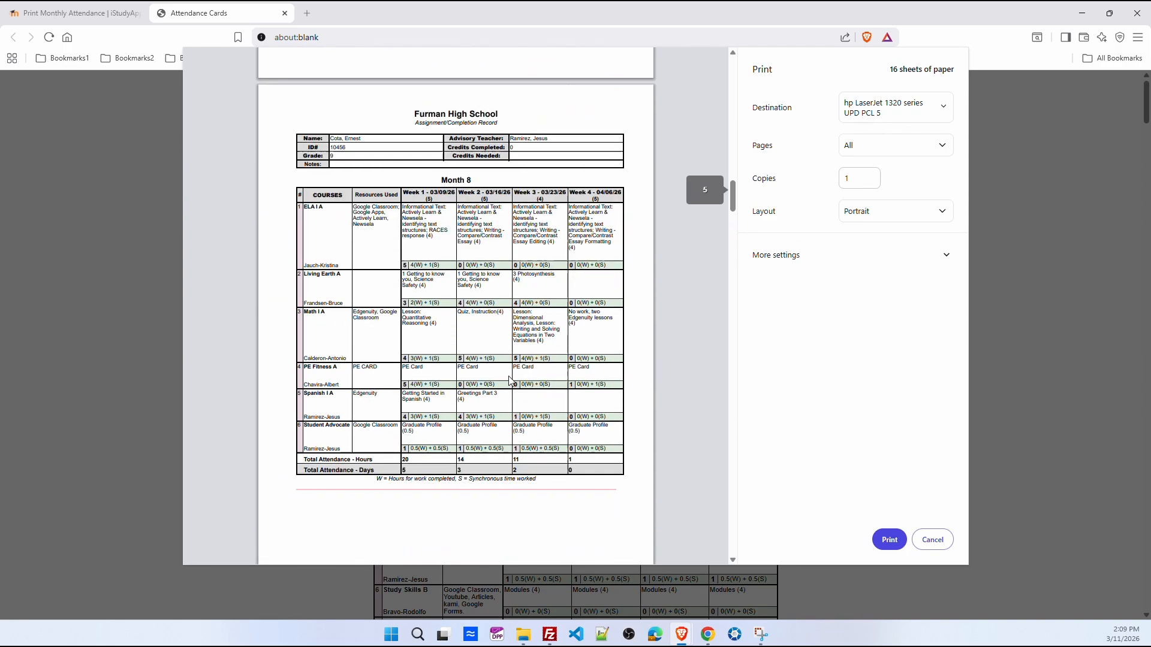
pyautogui.scroll(-20, 510, 381)
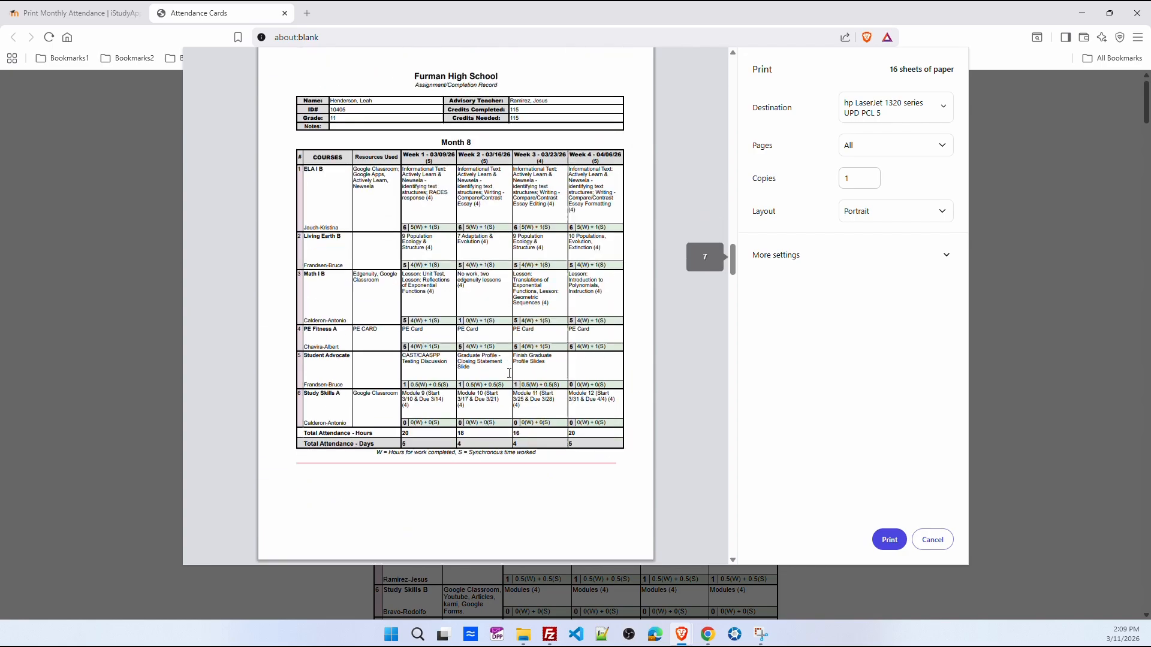
pyautogui.scroll(-20, 509, 373)
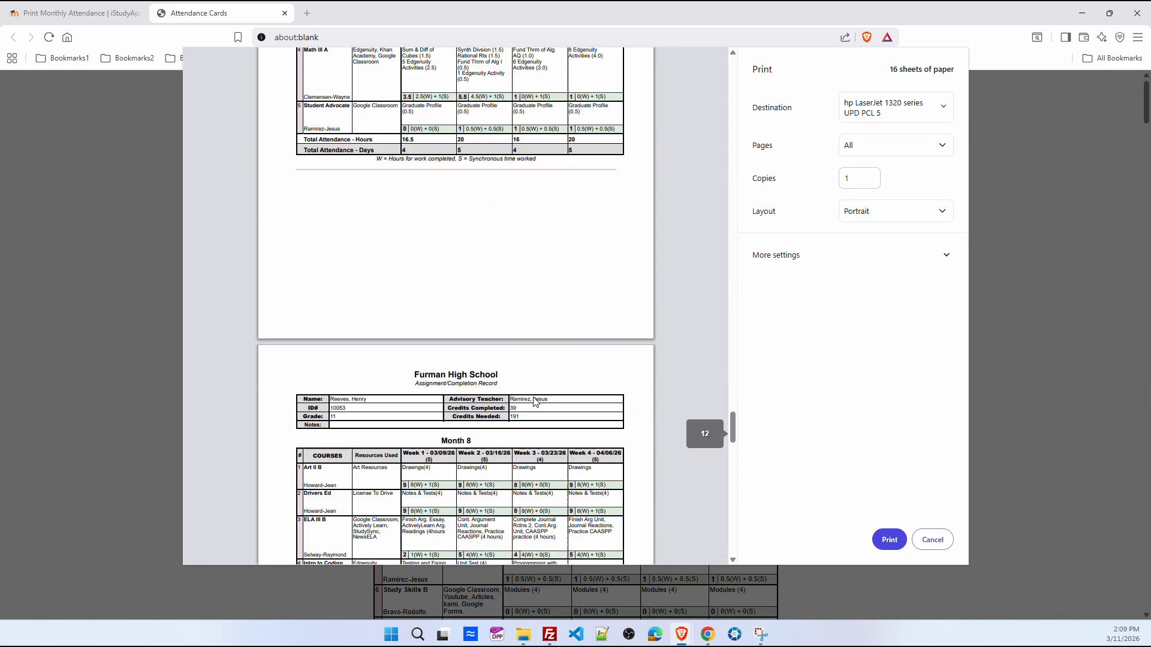
pyautogui.click(946, 542)
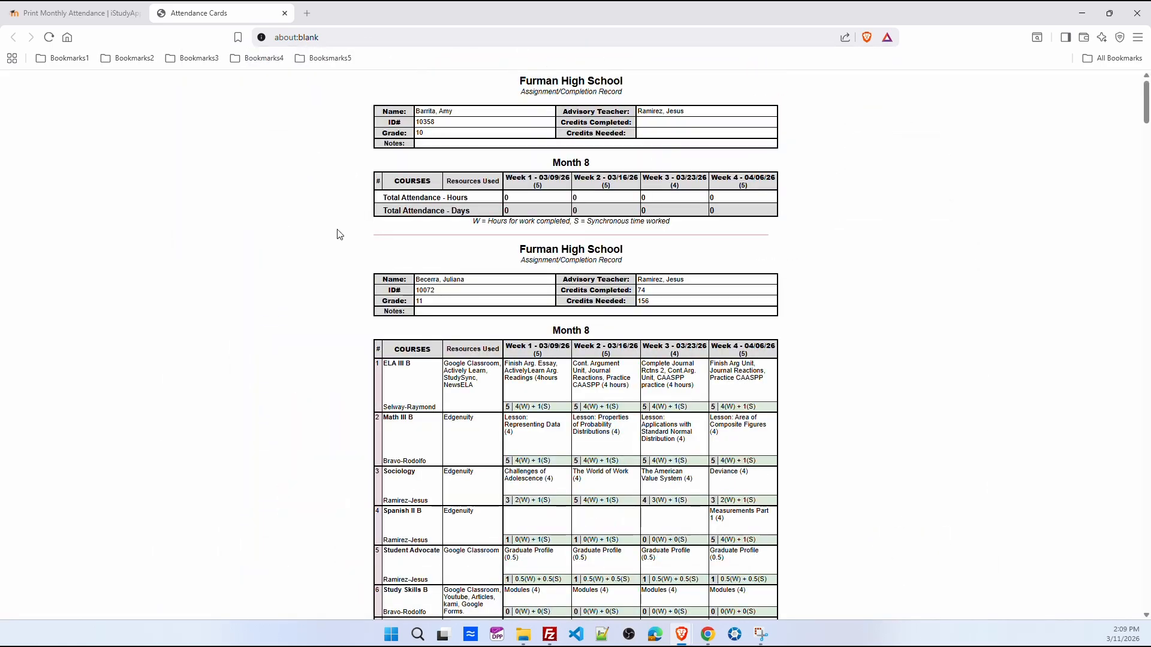
pyautogui.click(285, 14)
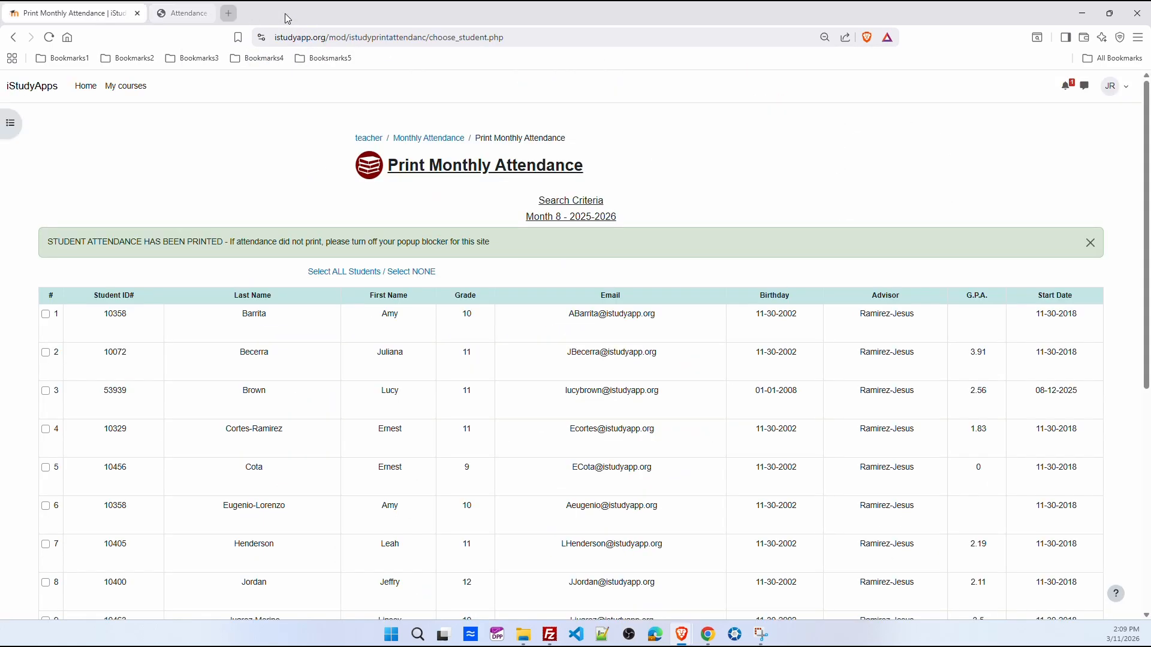
# Step: In Print Monthly Attendance, list active students of all advisors with last names starting with R for the Month 8 Student Semester Totals
pyautogui.click(426, 139)
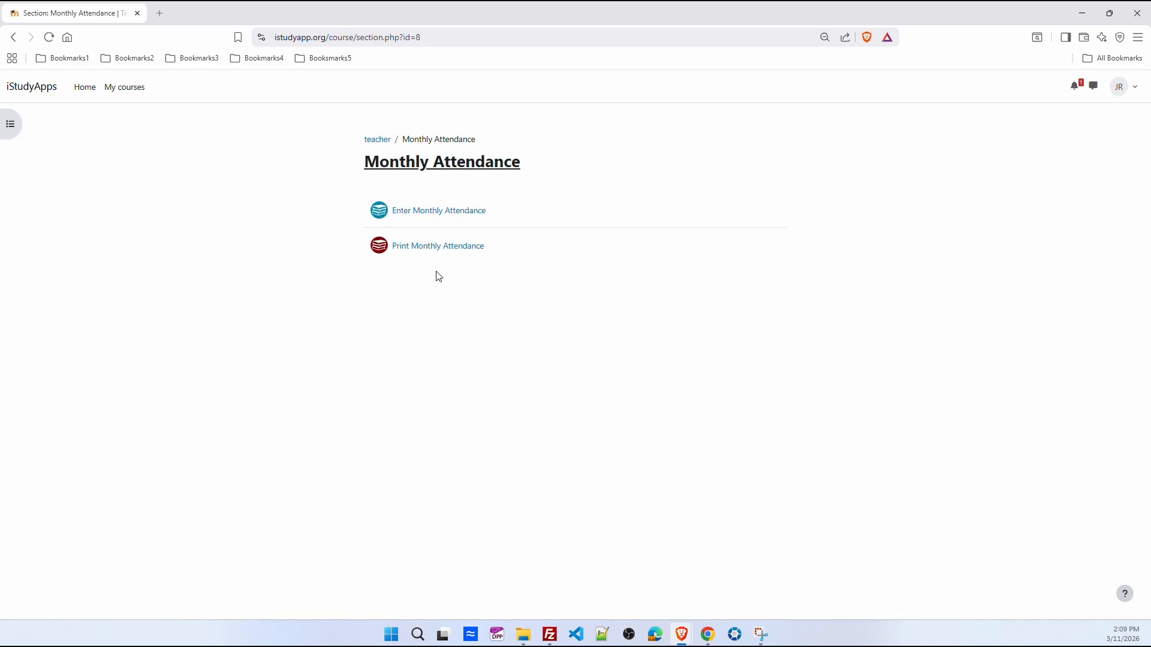
pyautogui.click(425, 246)
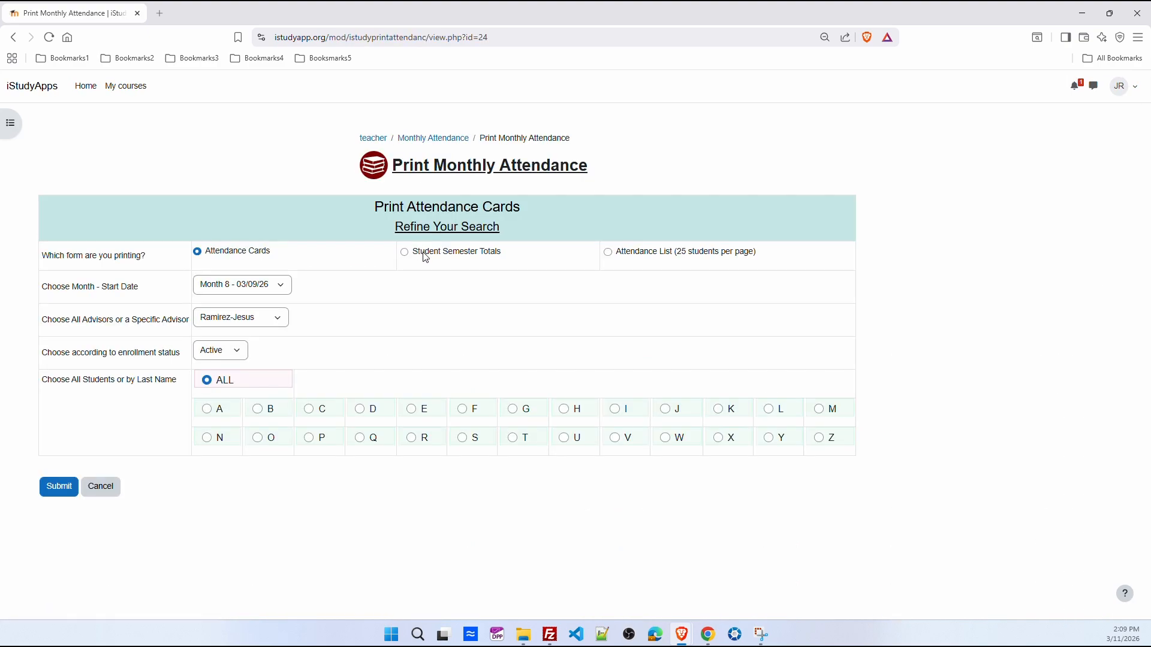
pyautogui.click(405, 253)
pyautogui.click(242, 318)
pyautogui.click(247, 335)
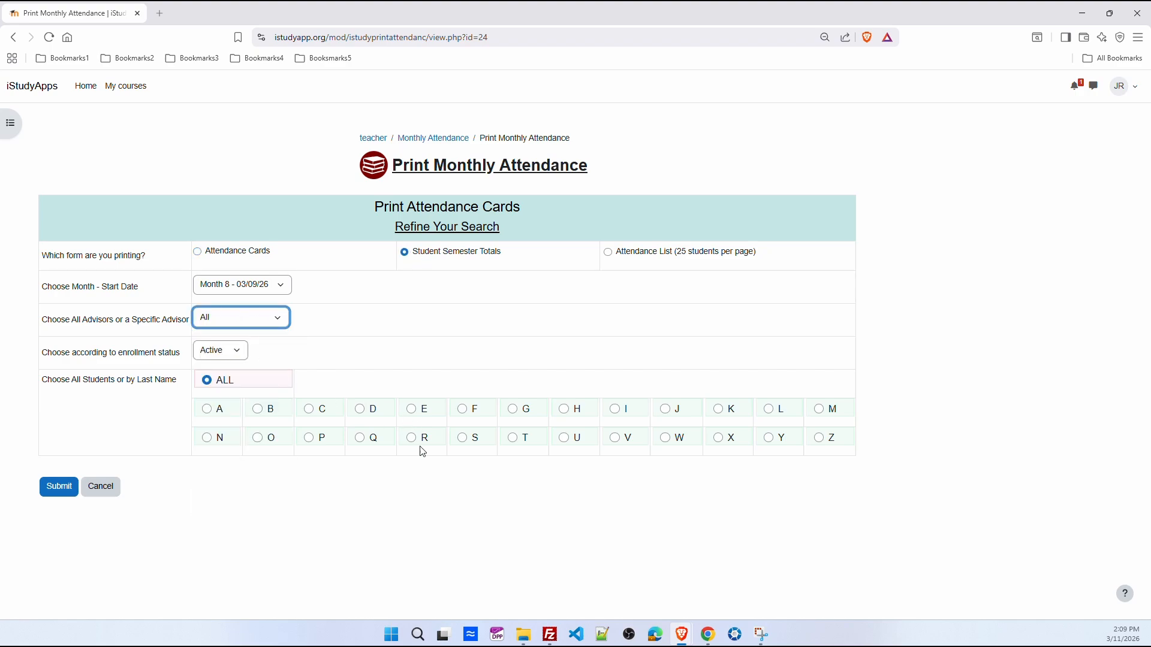
pyautogui.click(413, 441)
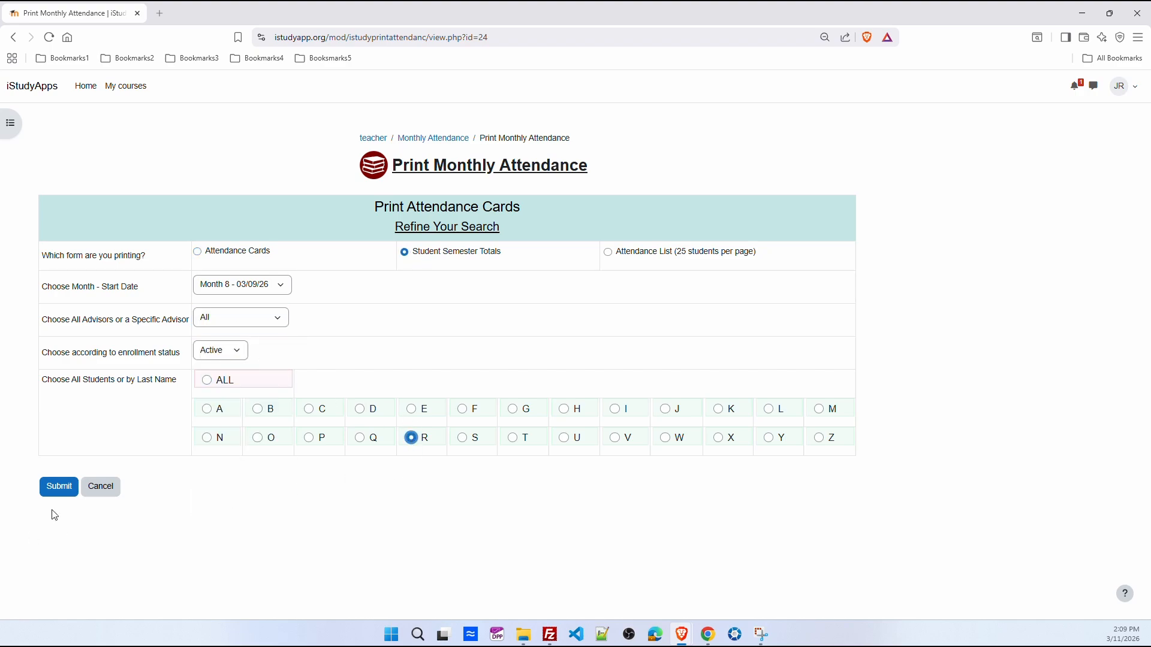
pyautogui.click(60, 487)
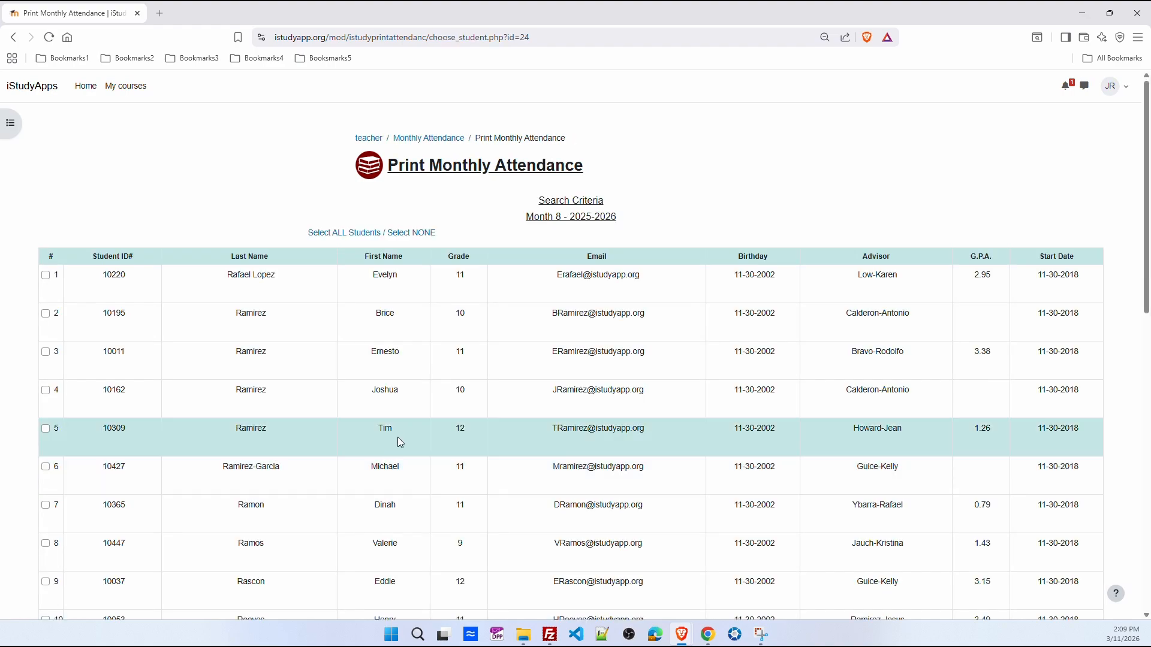
# Step: Generate the semester totals report for the fourth listed student only, view it and close it
pyautogui.click(46, 393)
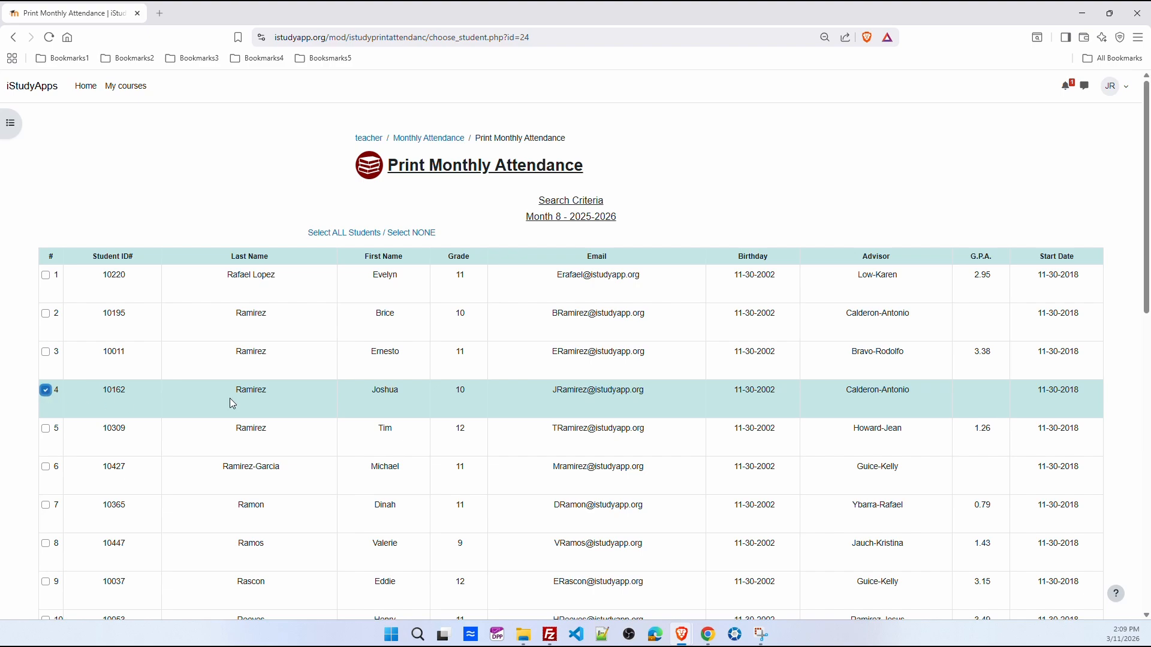
pyautogui.scroll(-6, 446, 444)
pyautogui.scroll(-5, 446, 444)
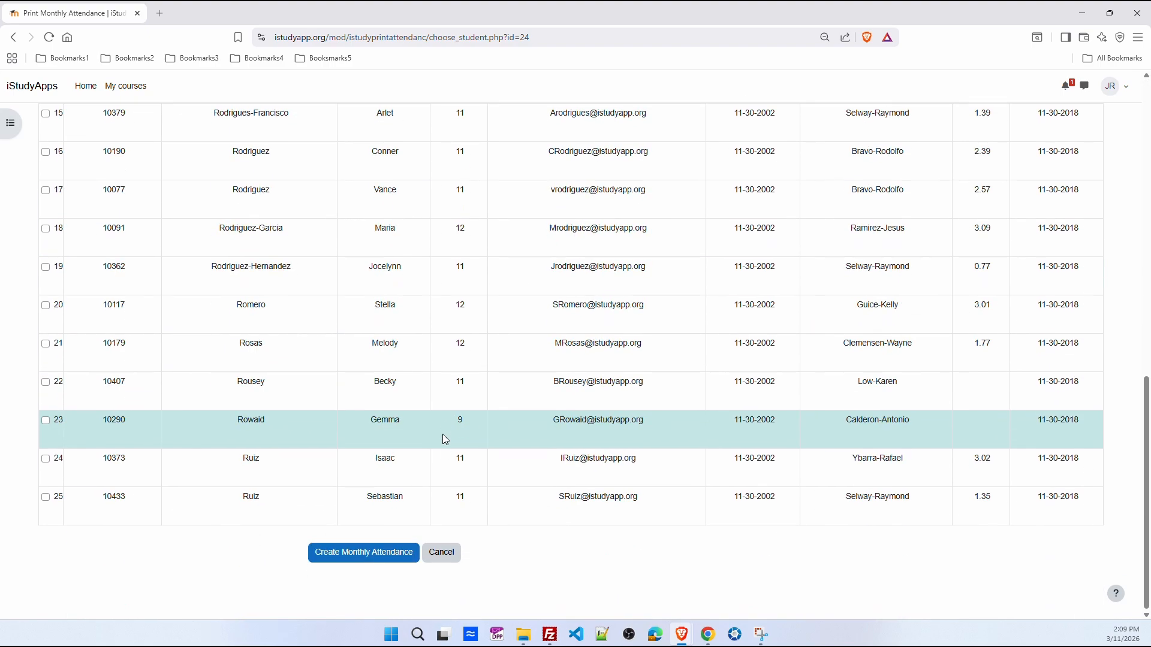
pyautogui.click(380, 555)
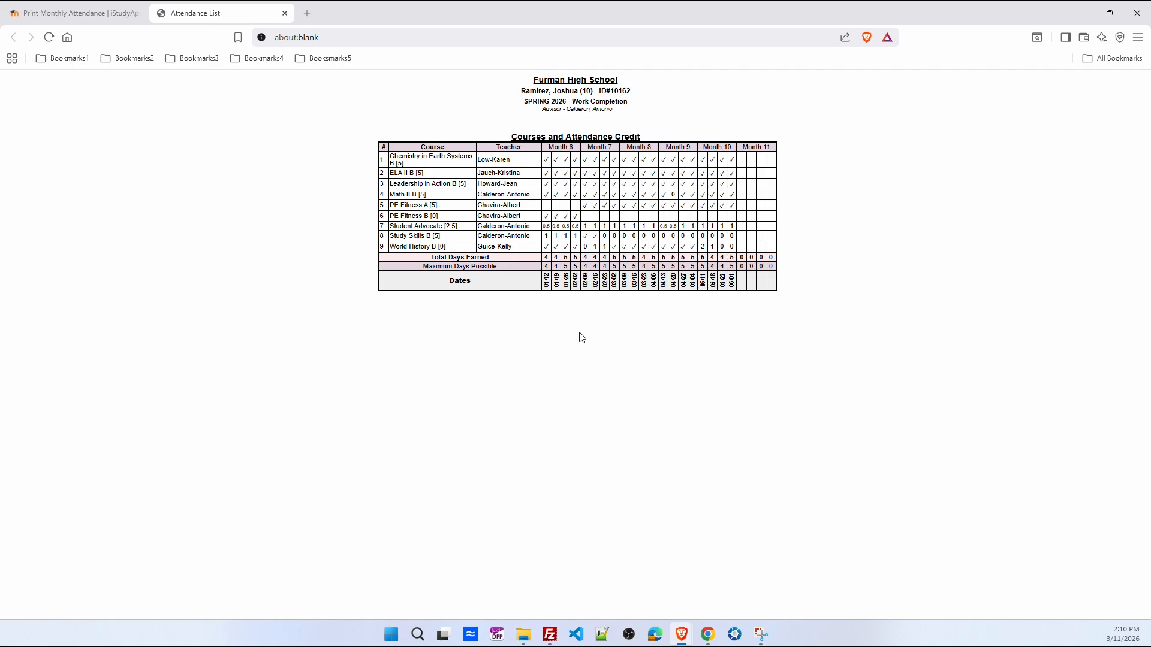
pyautogui.click(284, 13)
# Step: Reopen Print Monthly Attendance and list all active students of the preselected advisor for the Month 8 Attendance List (25 students per page)
pyautogui.click(440, 139)
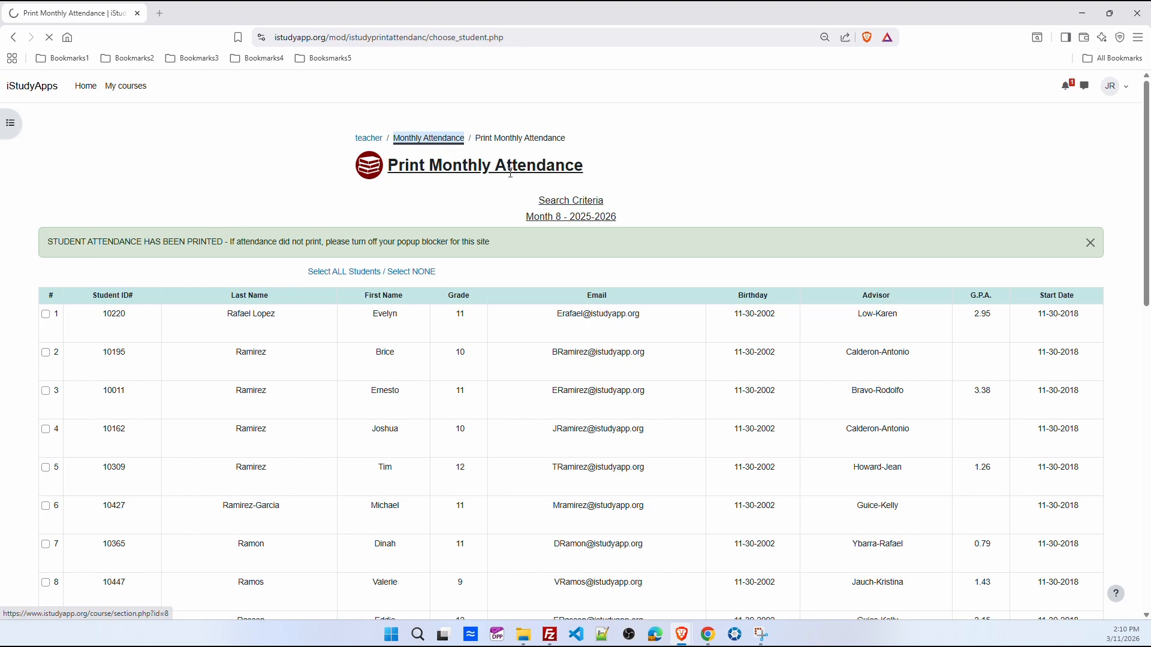
pyautogui.click(437, 246)
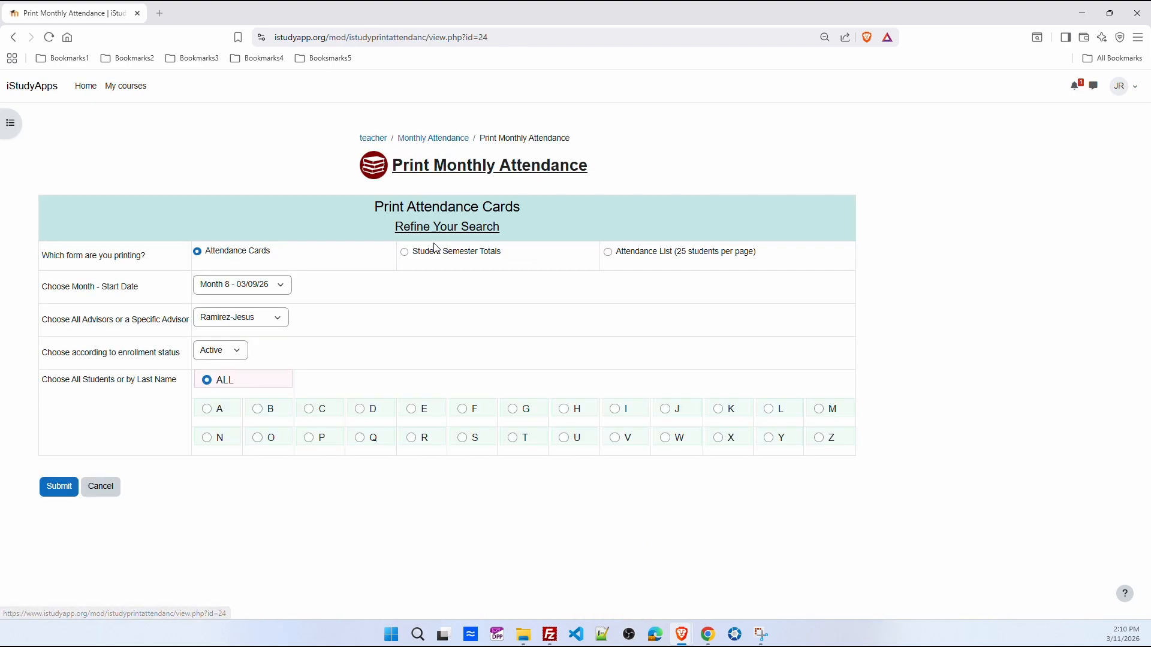
pyautogui.click(607, 252)
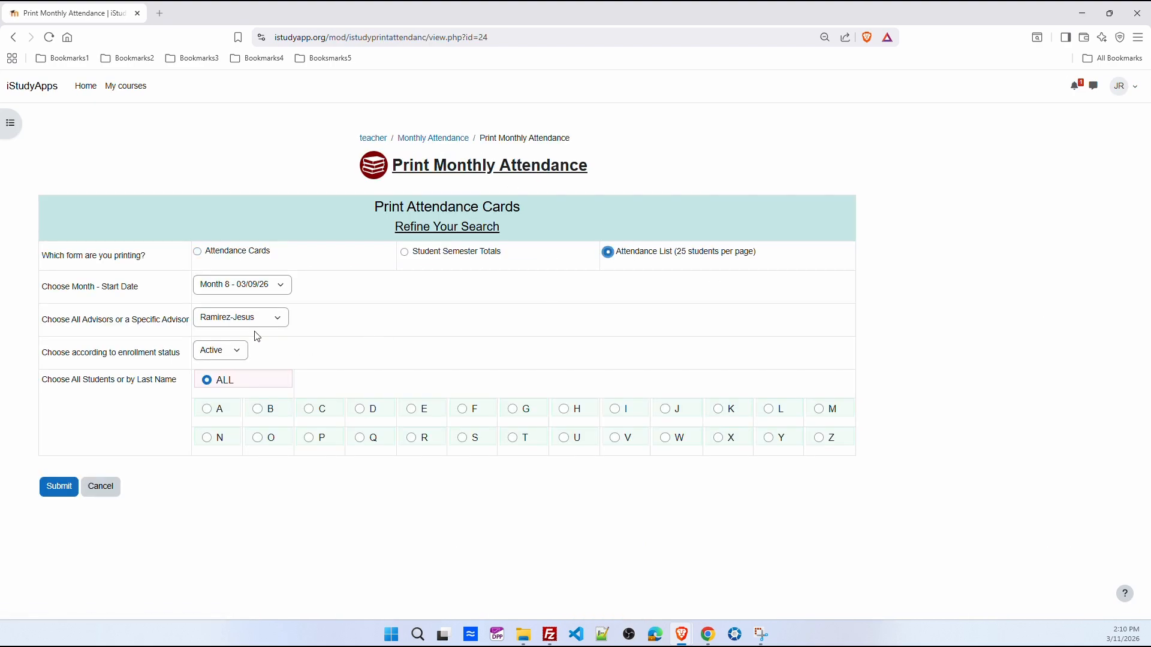
pyautogui.click(60, 496)
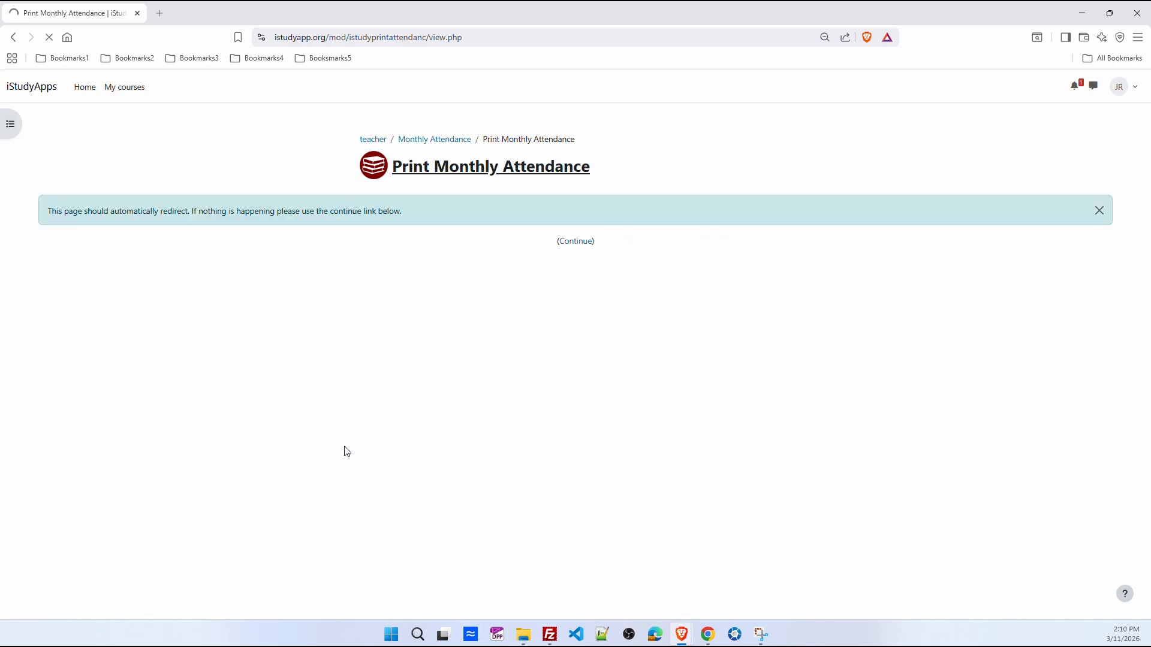
# Step: Select all listed students and create their monthly attendance list
pyautogui.click(360, 233)
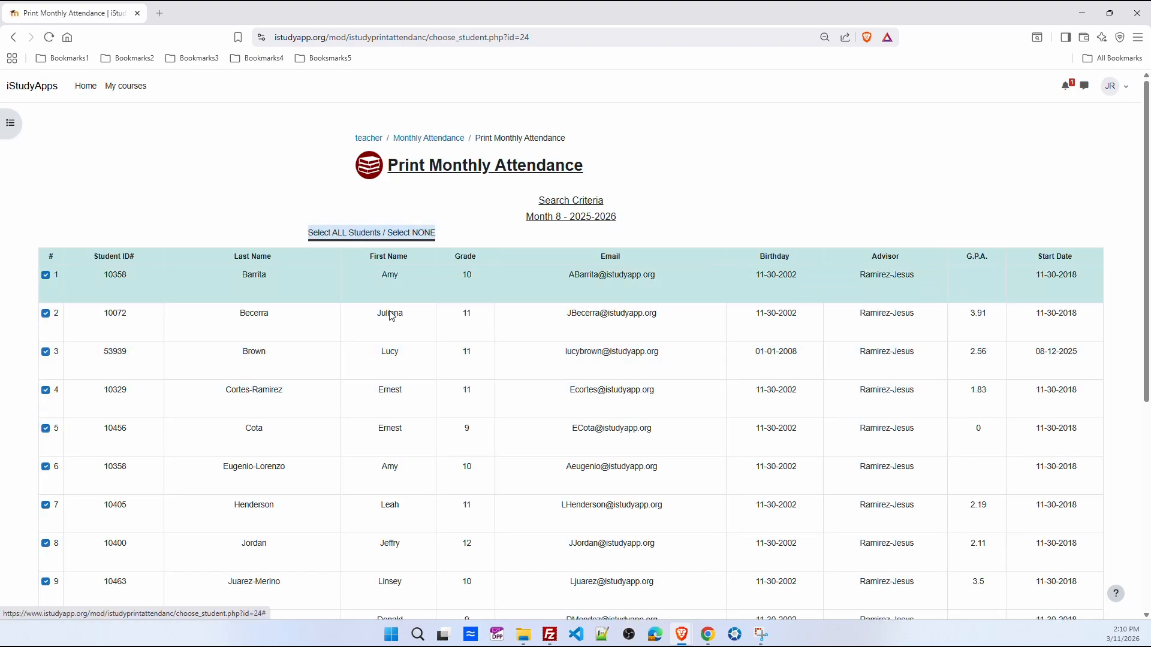
pyautogui.scroll(-6, 411, 354)
pyautogui.click(364, 553)
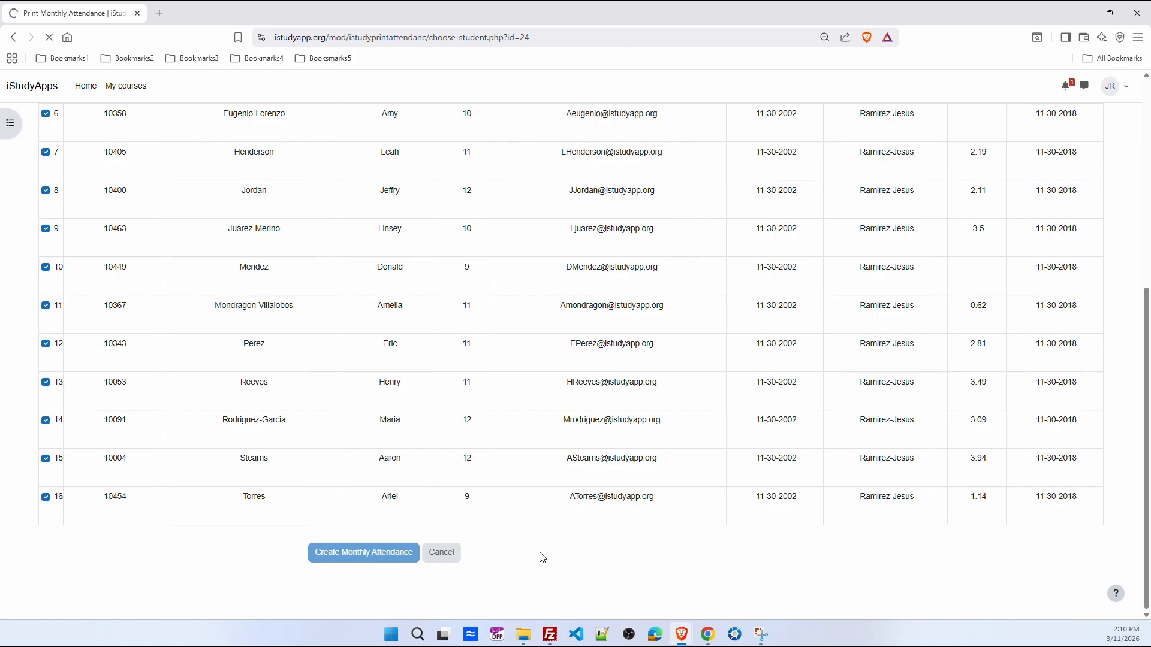
# Step: Examine the month heading and students' weekly course marks in the attendance list, close it and go to My courses
pyautogui.moveTo(609, 113); pyautogui.dragTo(548, 112)
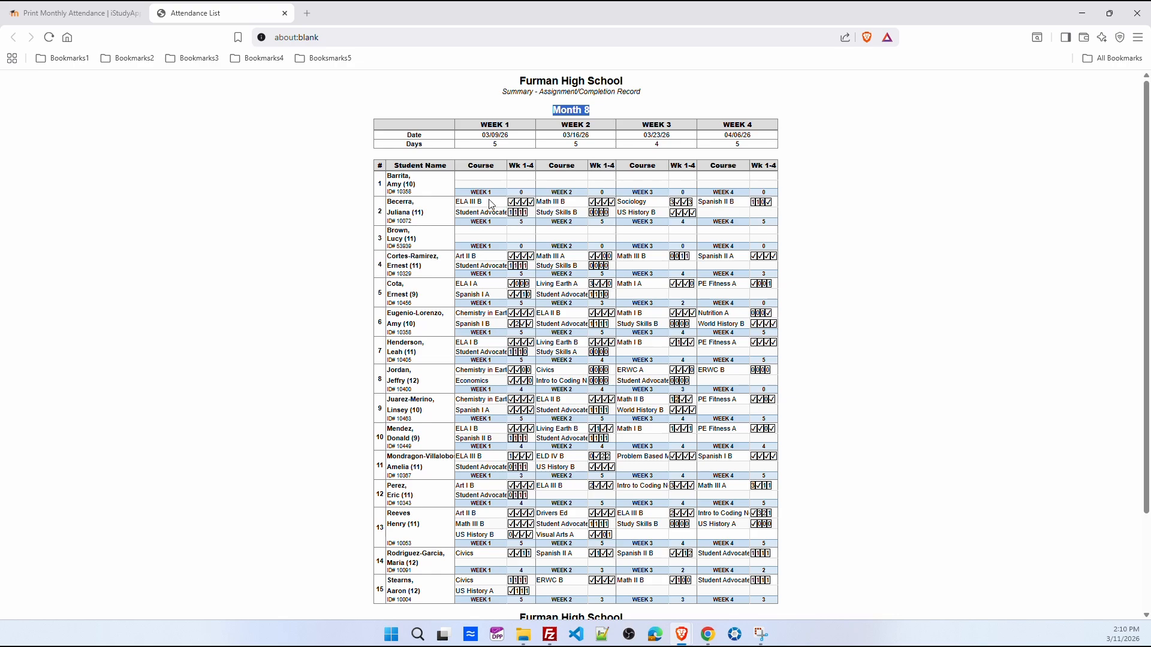
pyautogui.click(700, 201)
pyautogui.moveTo(507, 441); pyautogui.dragTo(539, 440)
pyautogui.click(539, 438)
pyautogui.click(285, 13)
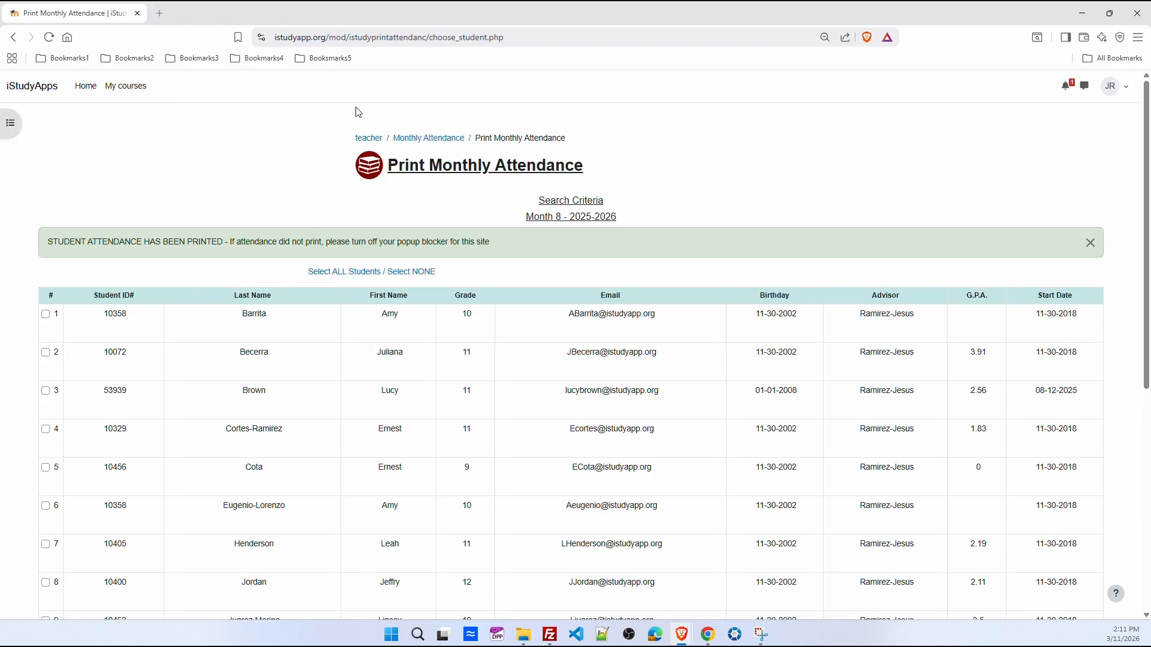
pyautogui.click(127, 90)
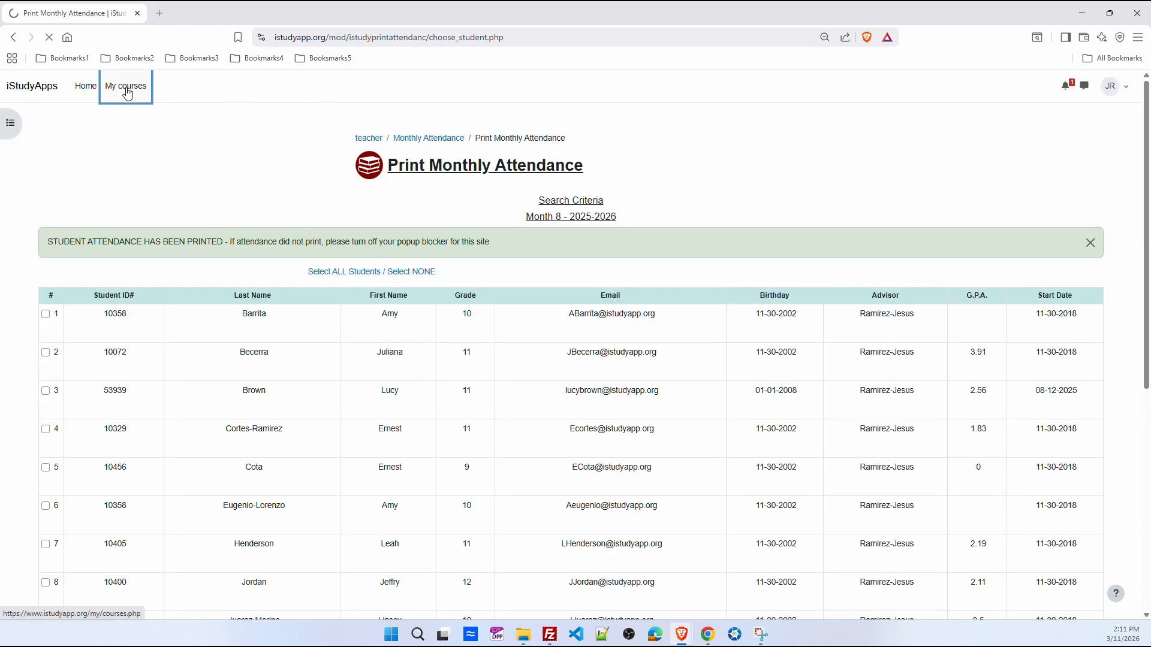